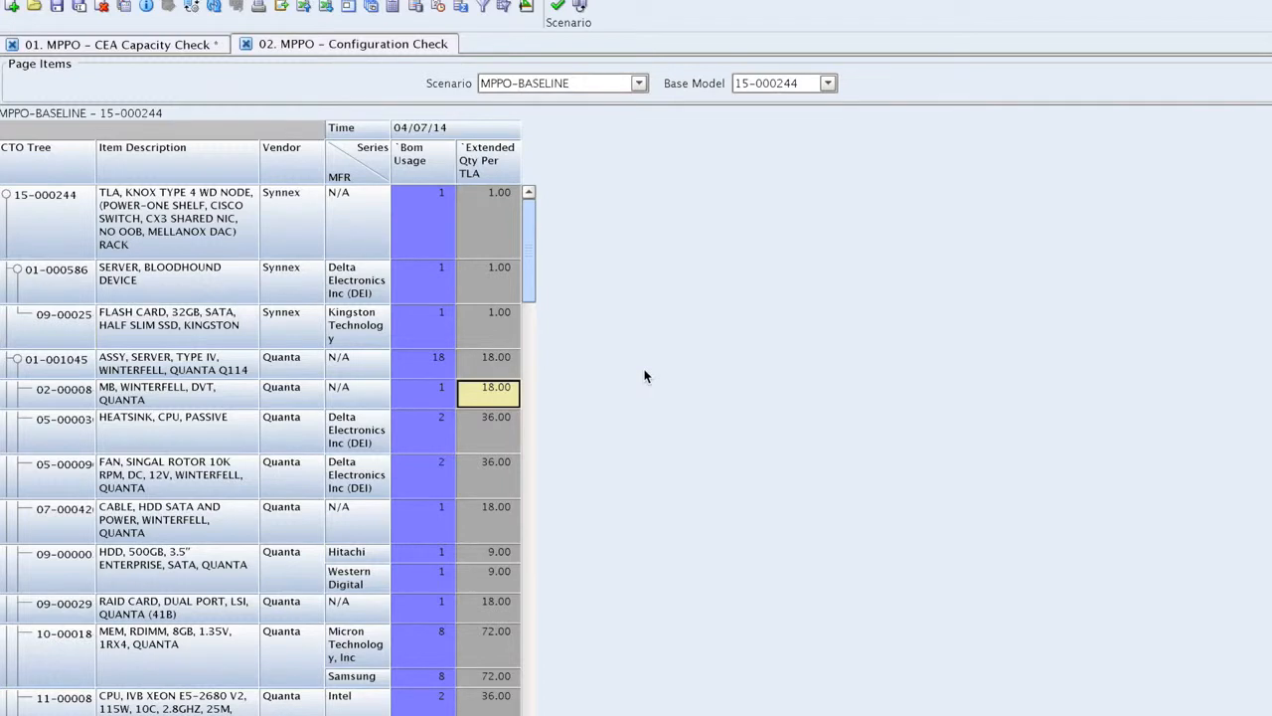
- Show base model 15-000233 in the configuration check and review its item descriptions, vendors, BOM usage and extended quantities per TLA
click(805, 89)
click(792, 103)
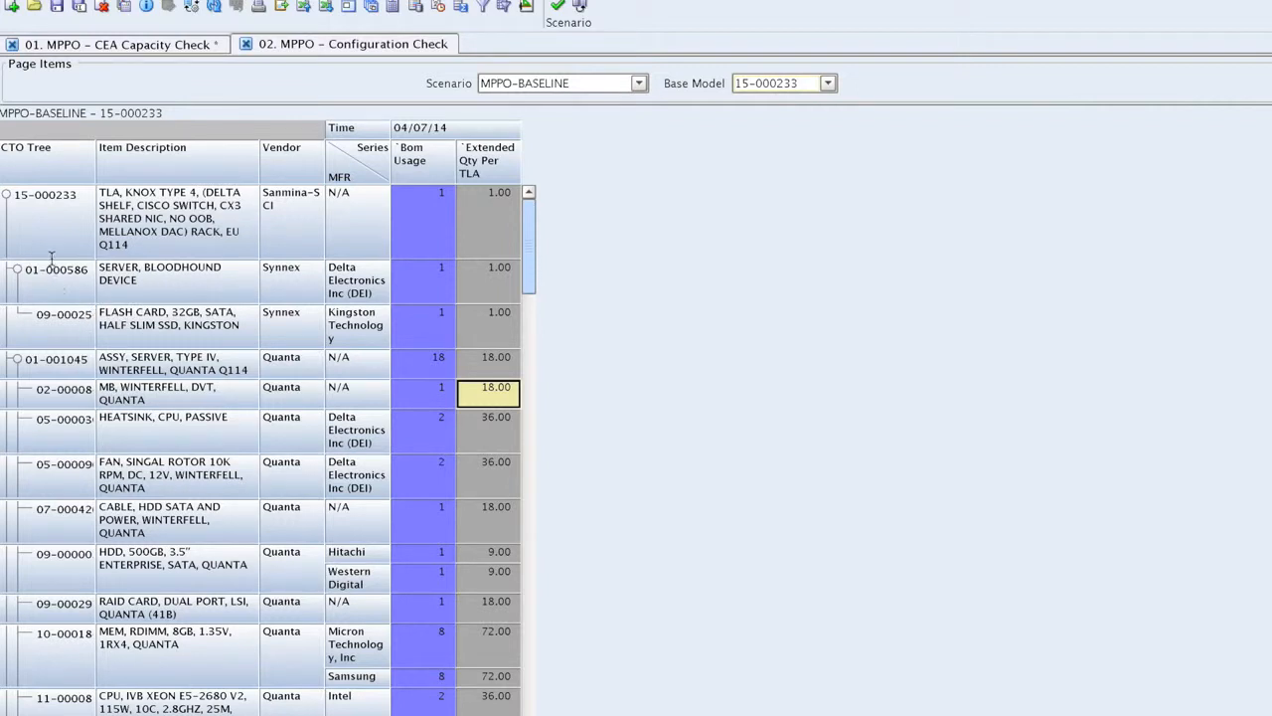
drag(198, 229, 264, 484)
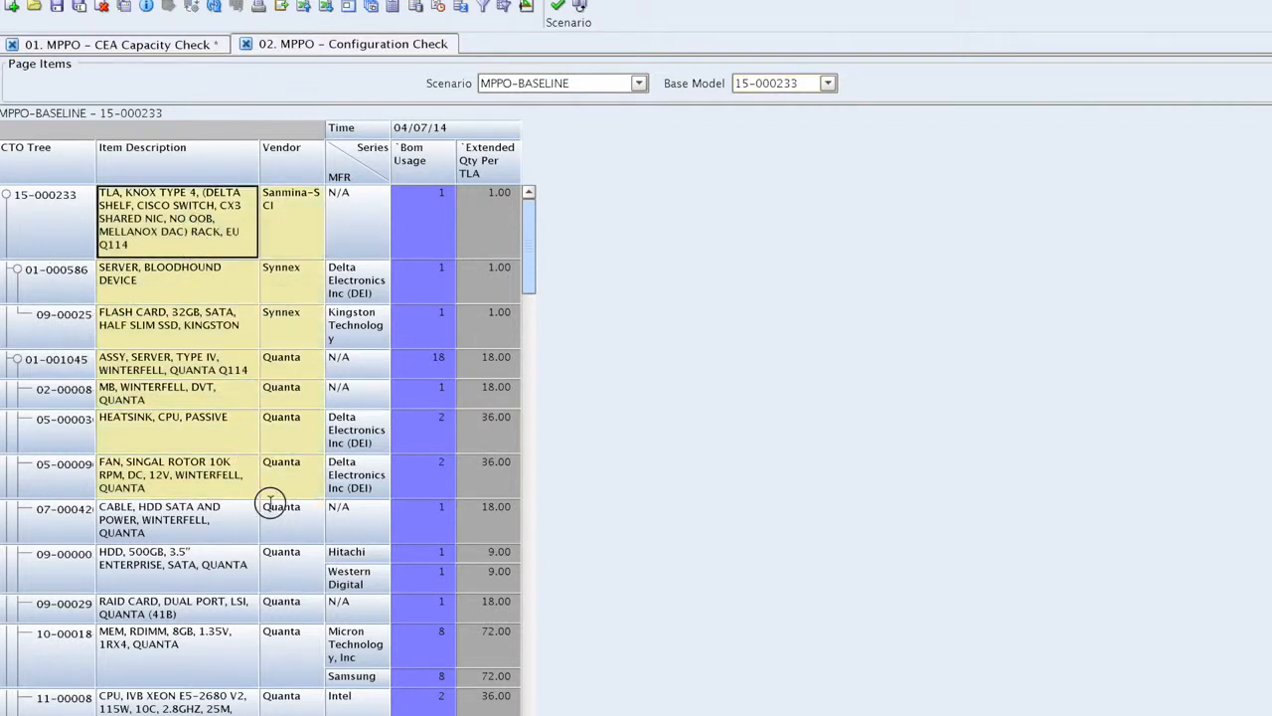
click(279, 331)
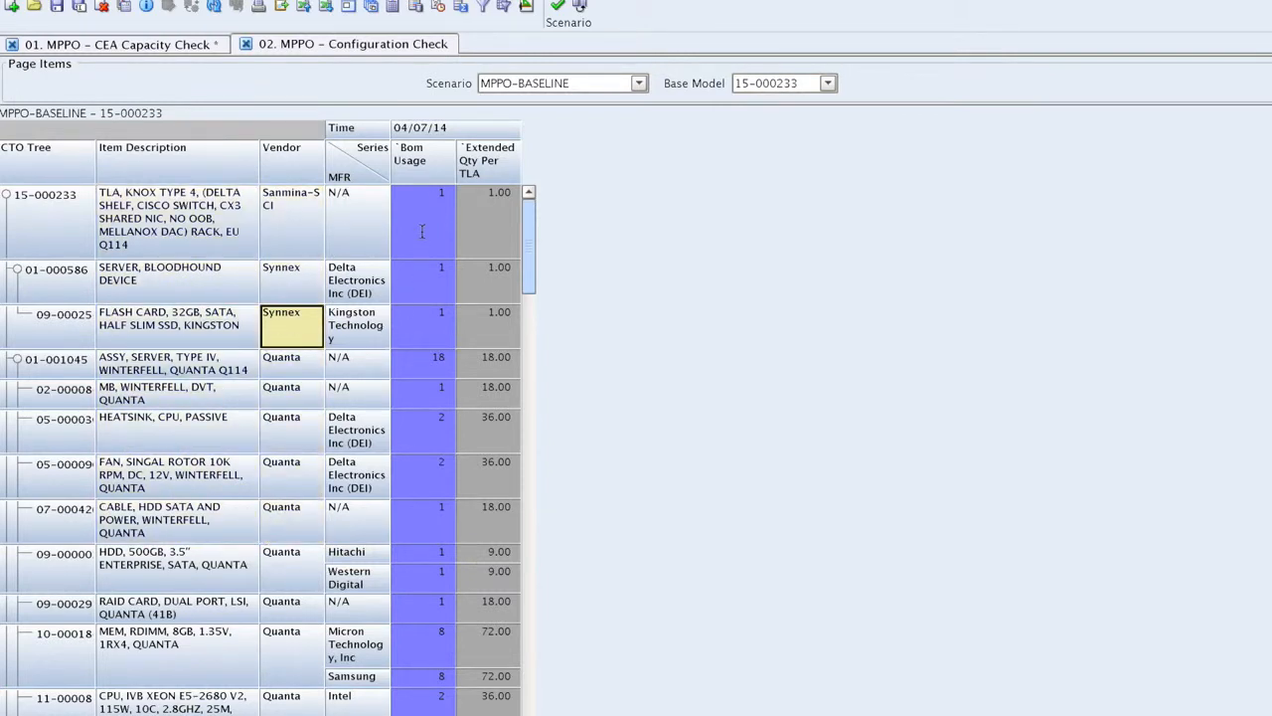
drag(421, 236, 430, 508)
drag(504, 231, 522, 514)
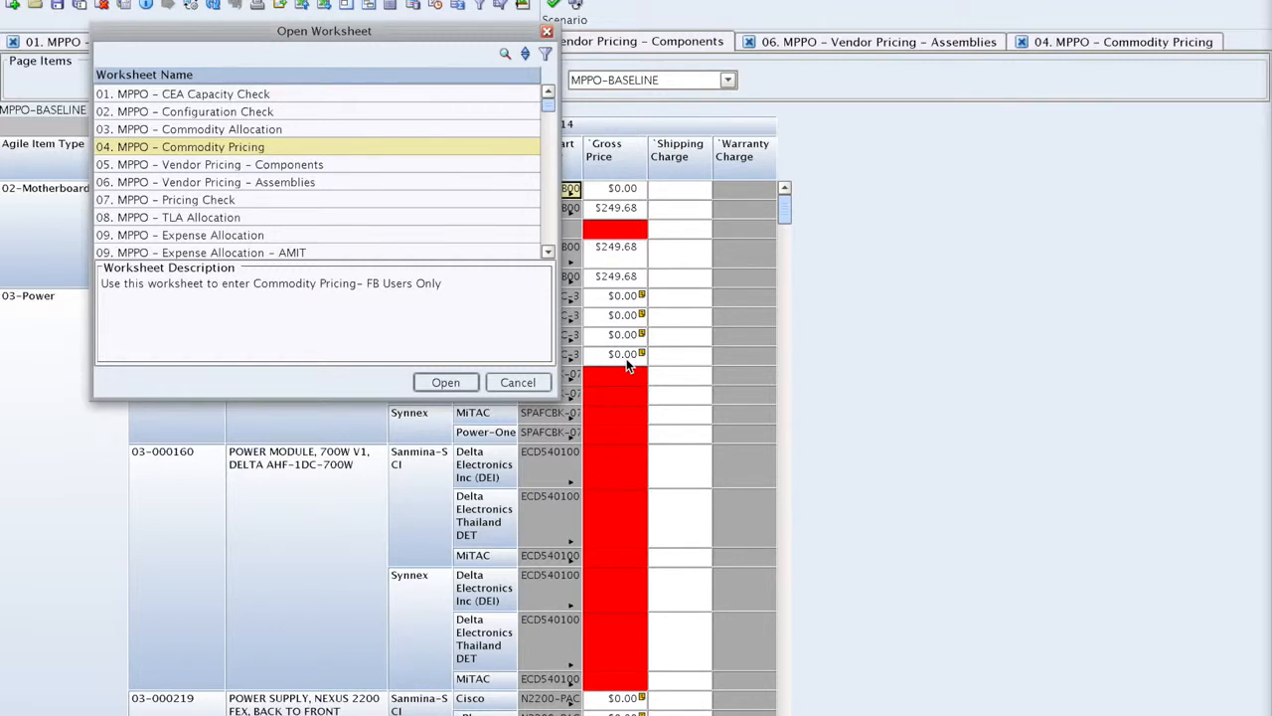
- Dismiss the worksheet list and review the service, shipping and warranty charges in the 06. MPPO - Vendor Pricing - Assemblies worksheet
click(547, 33)
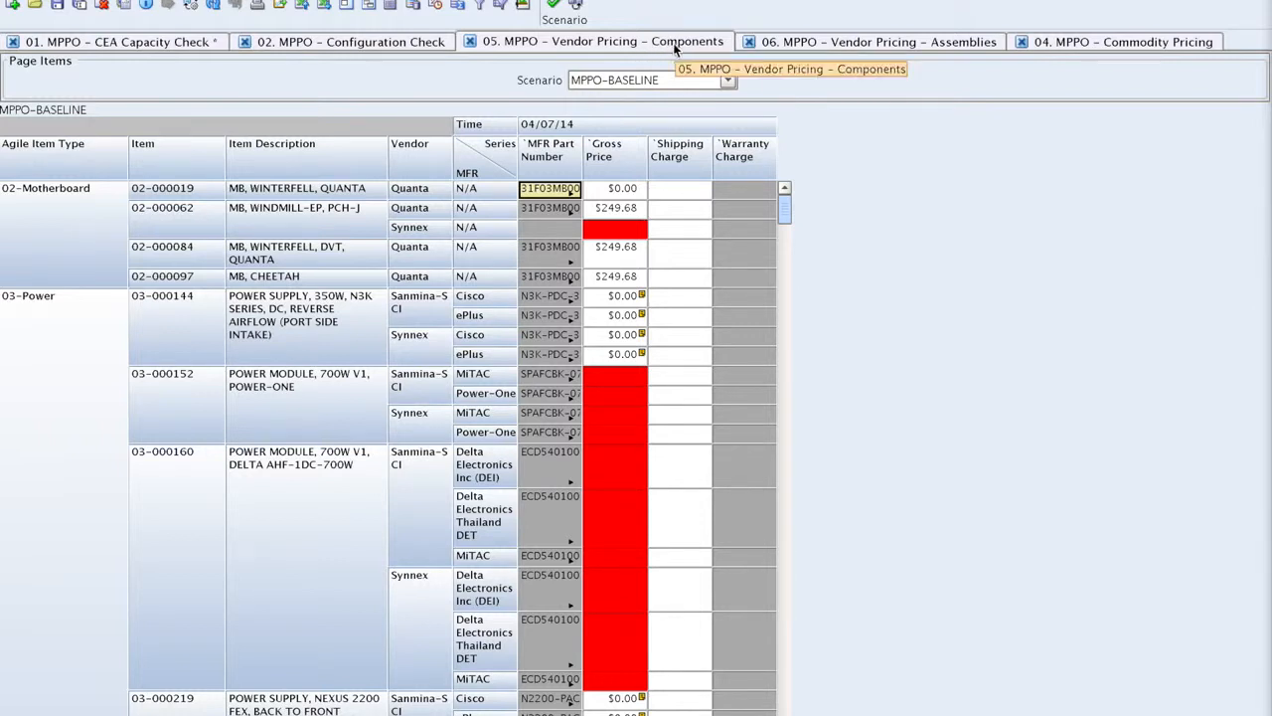
click(360, 374)
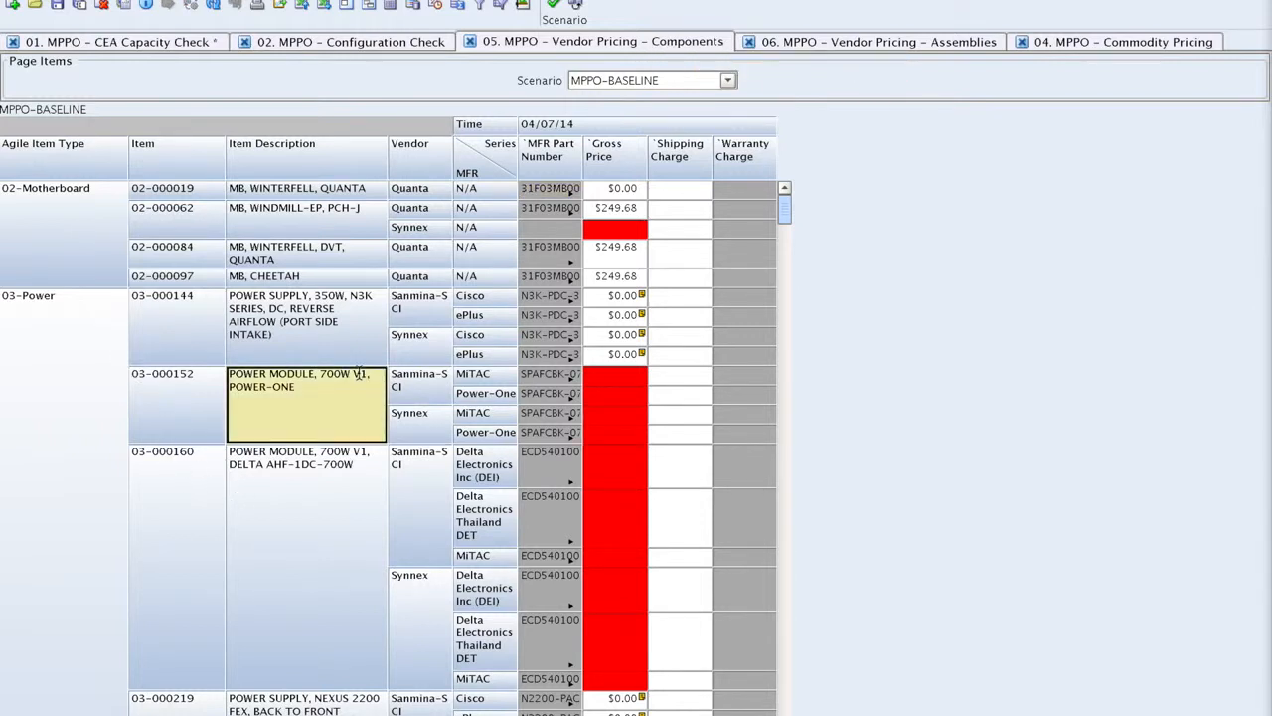
click(909, 42)
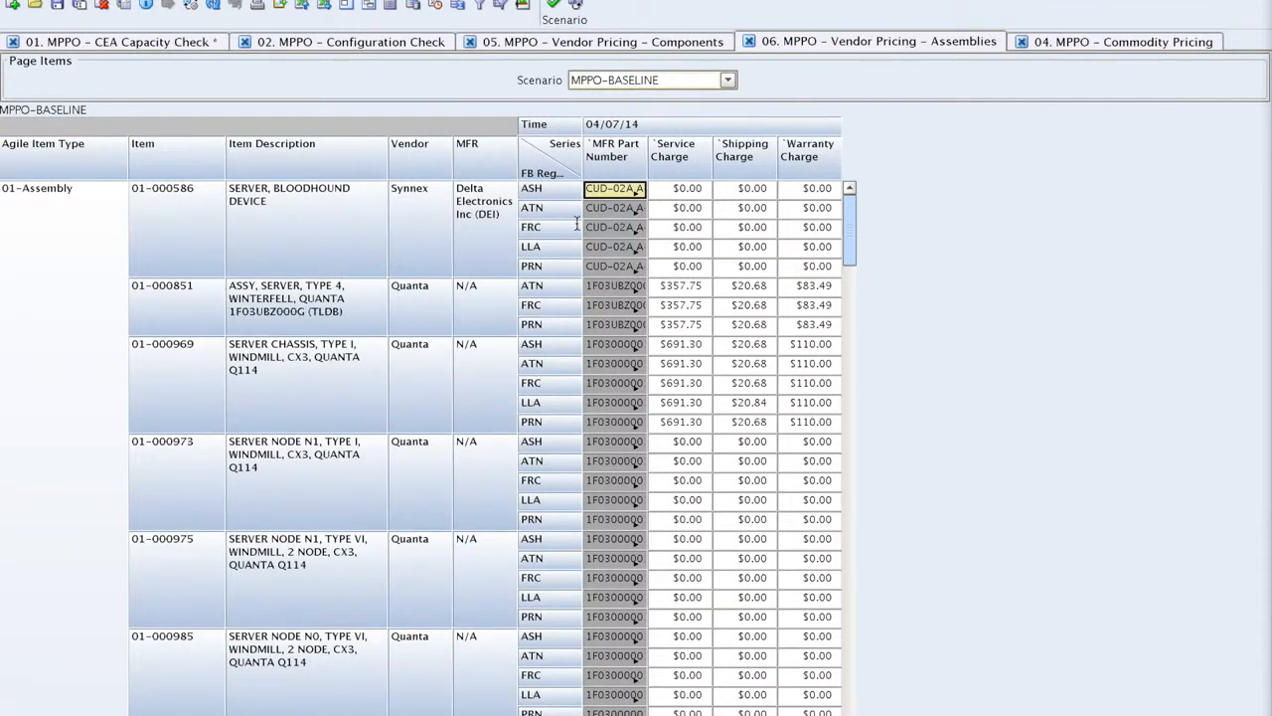
drag(682, 192, 696, 344)
drag(747, 190, 752, 382)
drag(810, 210, 830, 396)
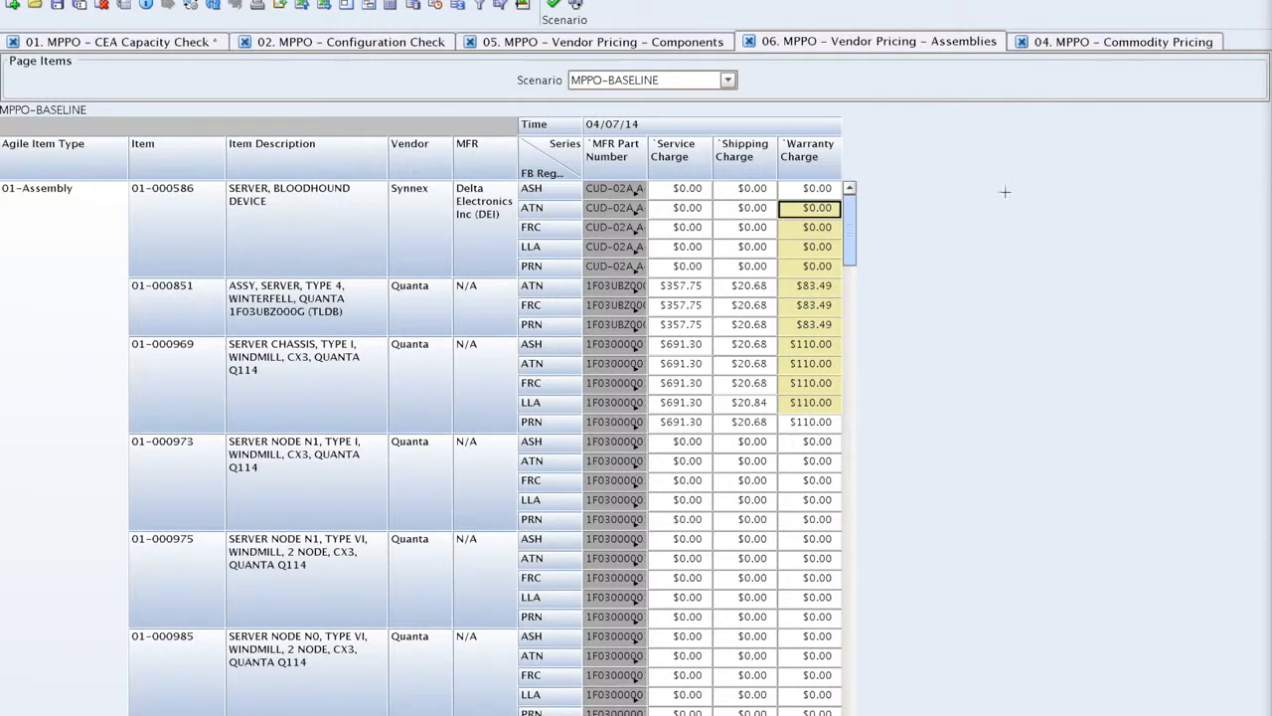
- Switch to the 04. MPPO - Commodity Pricing worksheet and view the net prices of the power items by manufacturer
click(1115, 46)
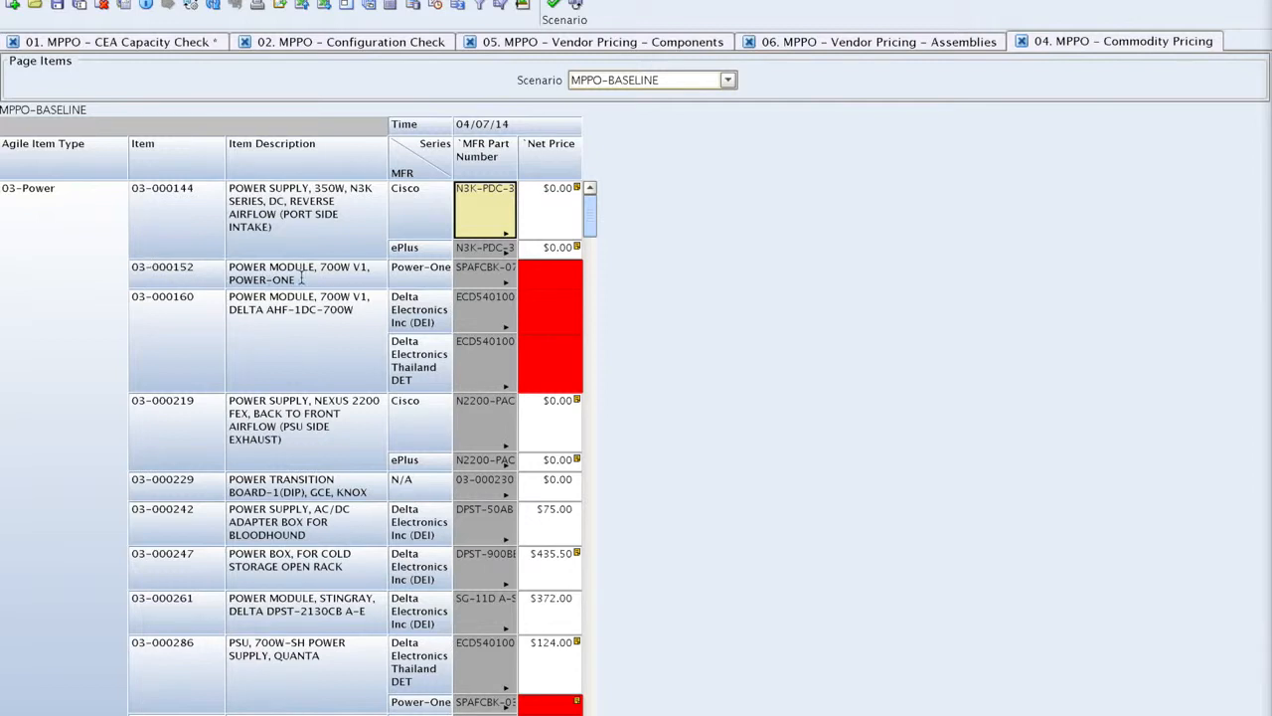
click(423, 212)
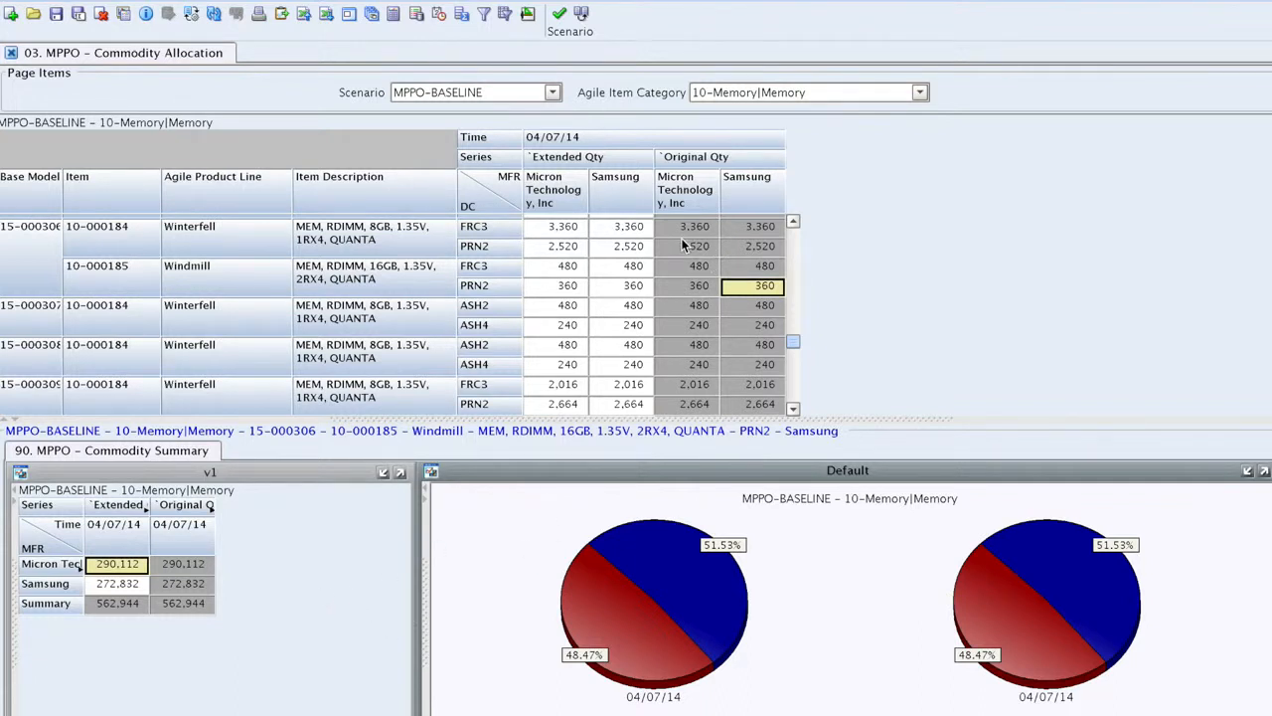
- Set Micron Technology's extended quantity for item 10-000184 at PRN2 in base model 15-000306 to 5,040
click(568, 246)
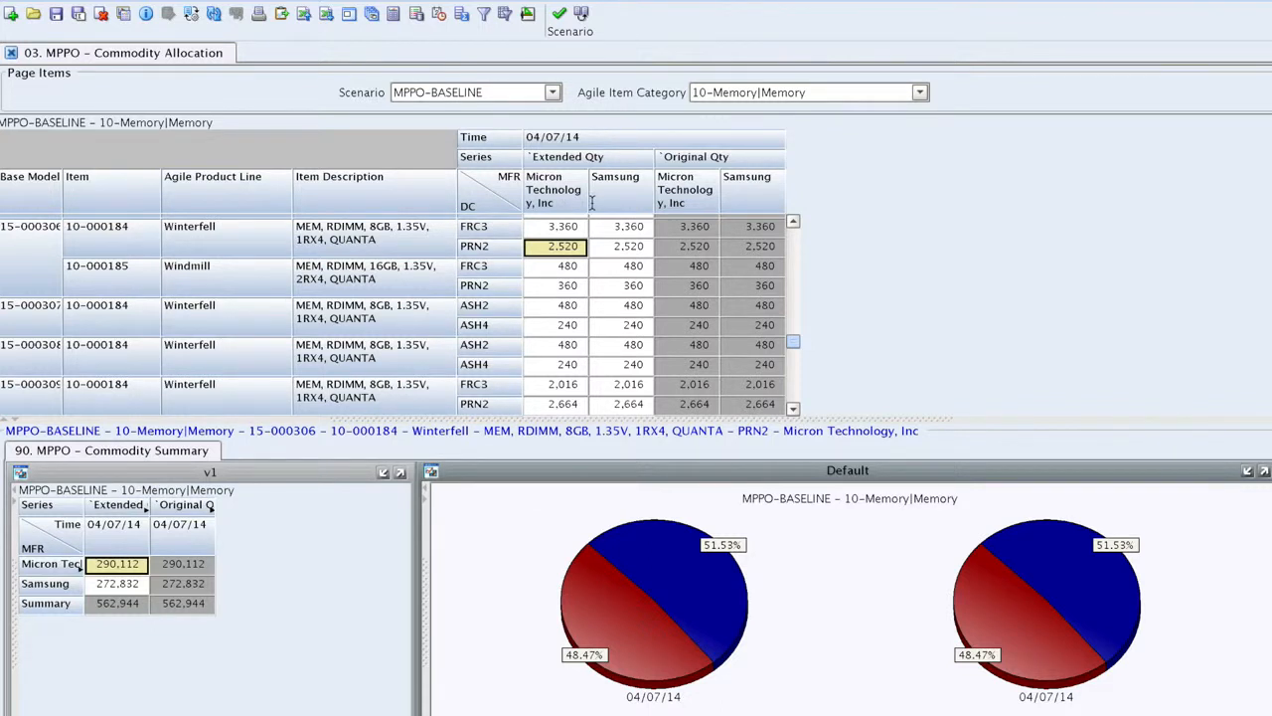
click(630, 268)
click(580, 247)
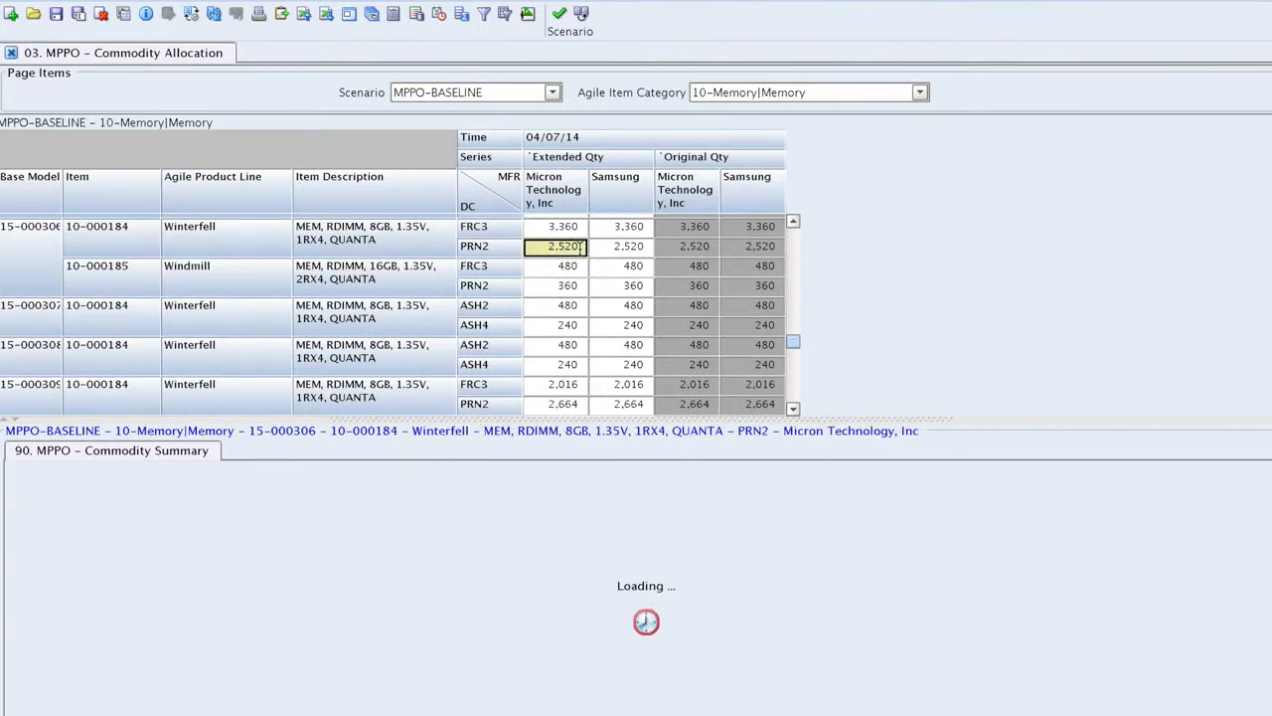
text(5,040)
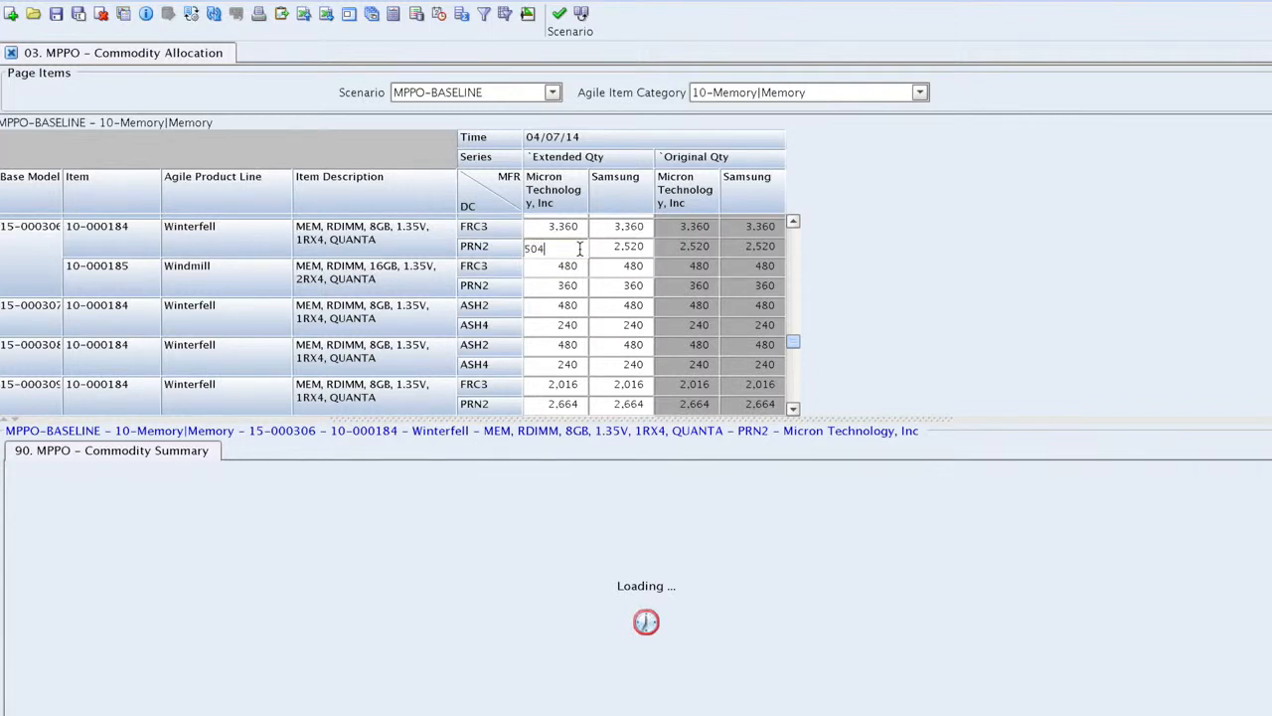
key(Return)
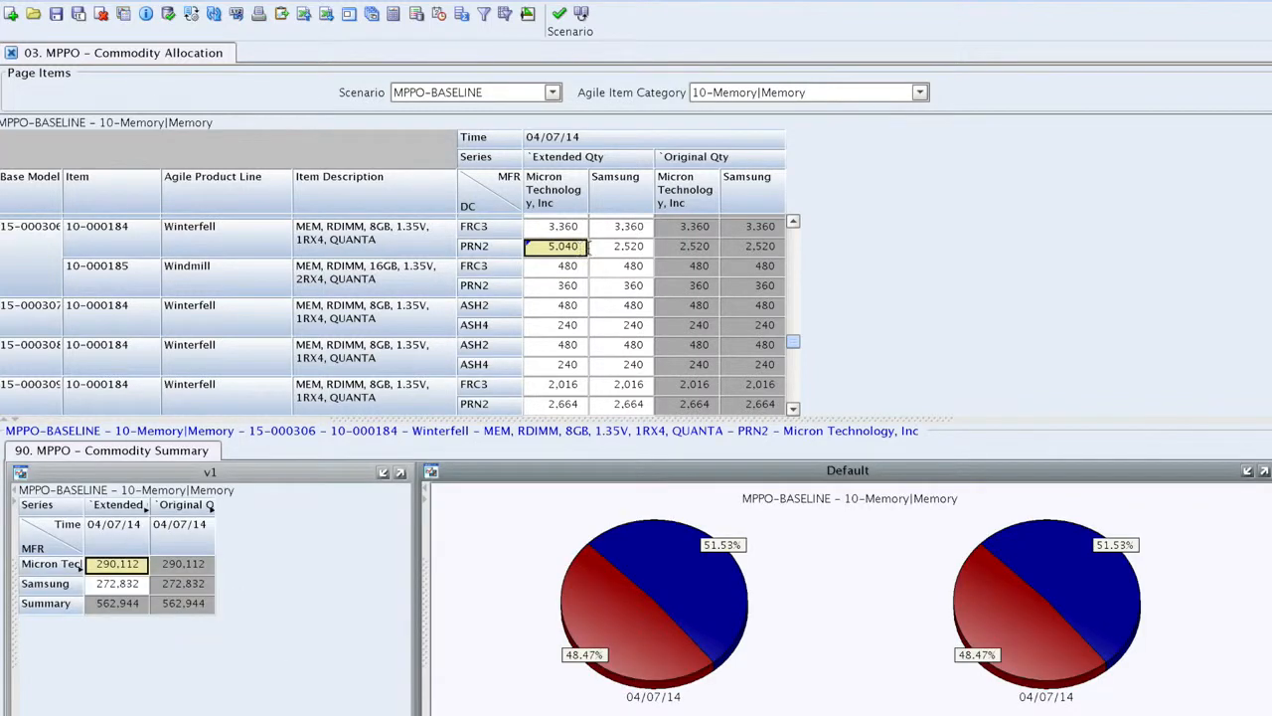
- Set Samsung's extended quantity for item 10-000184 at PRN2 in base model 15-000306 to 0
click(629, 247)
text(0)
key(Return)
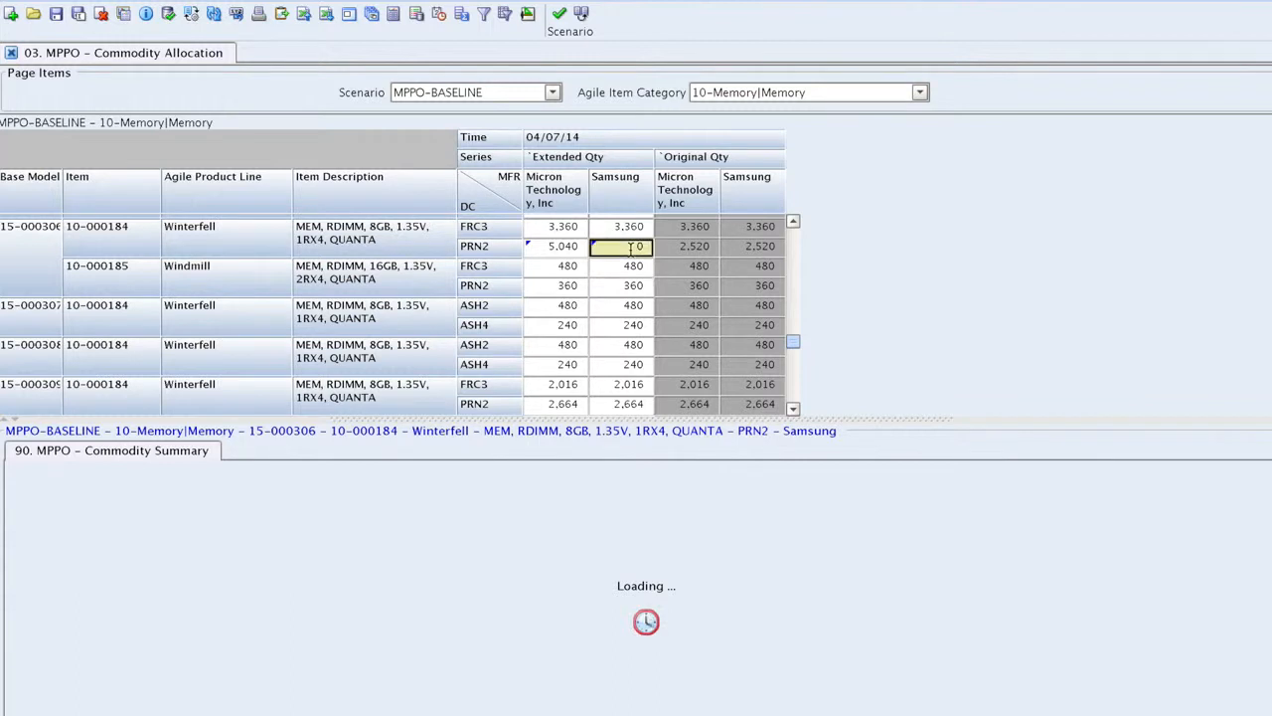
key(Down)
key(Down)
click(565, 227)
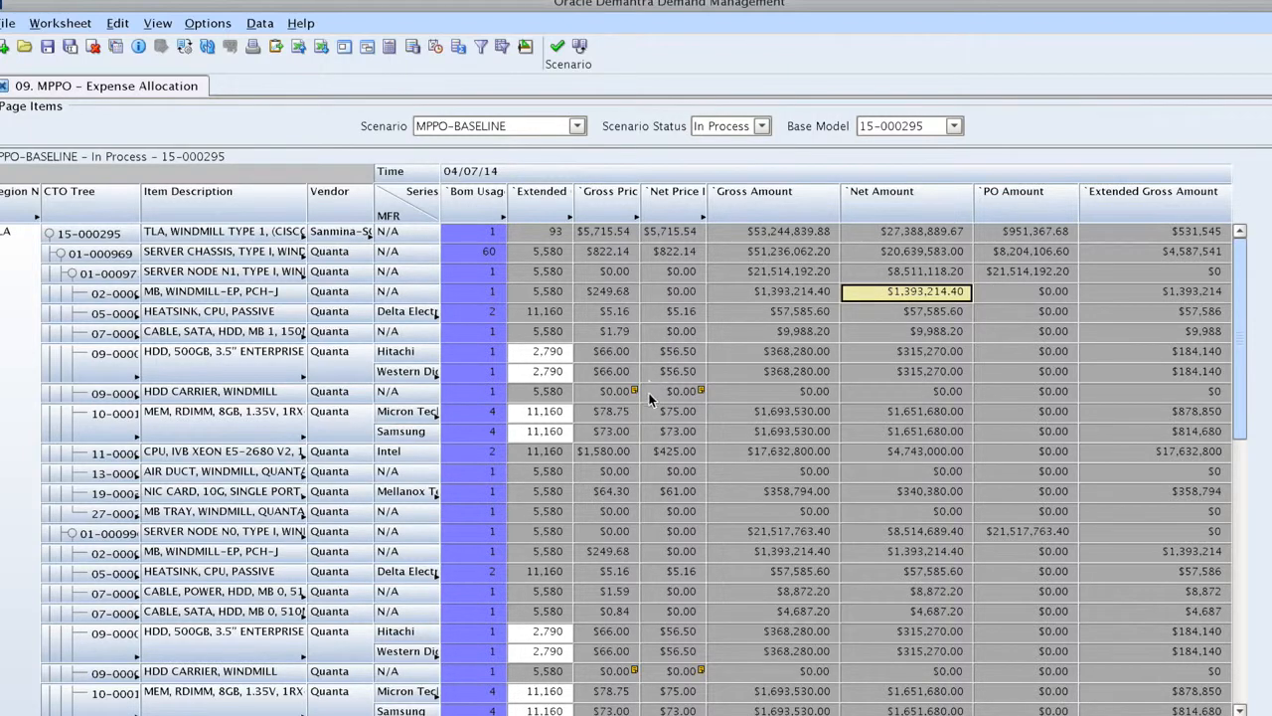
- Set the first 500GB HDD's extended quantity to 5580 for Hitachi and 0 for Western Digital, and close the quantity validation output
click(554, 370)
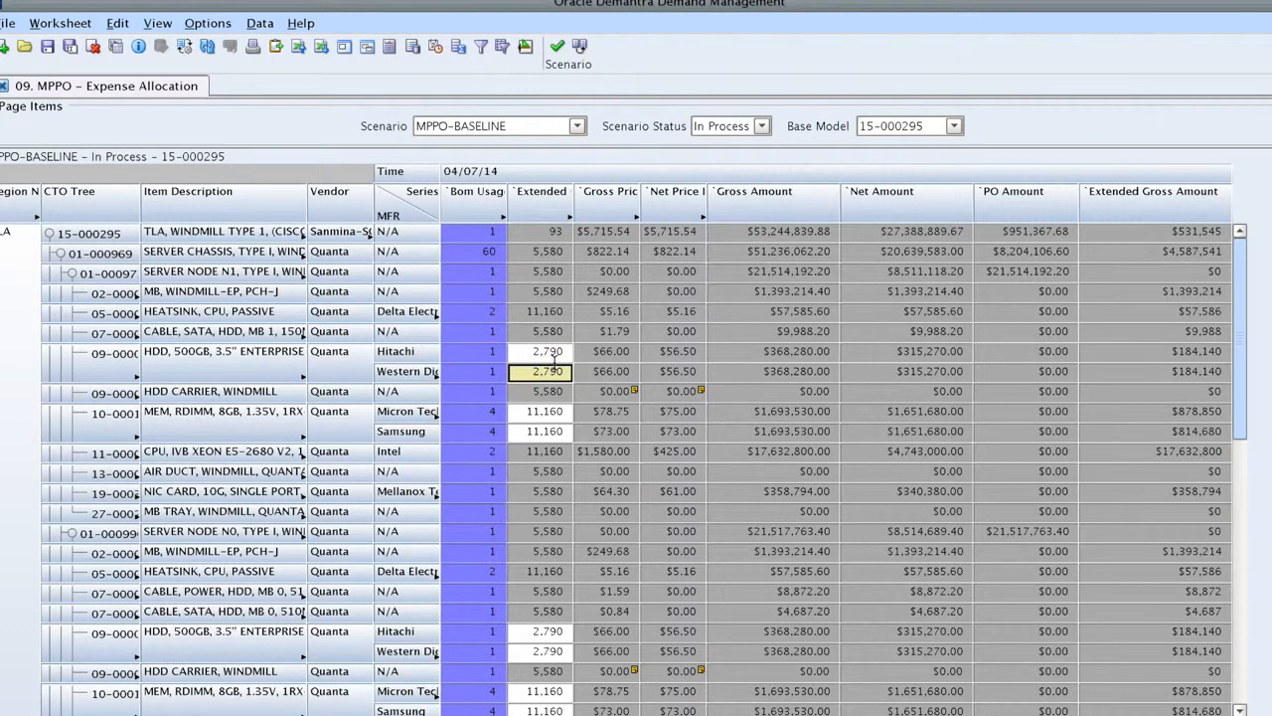
click(558, 336)
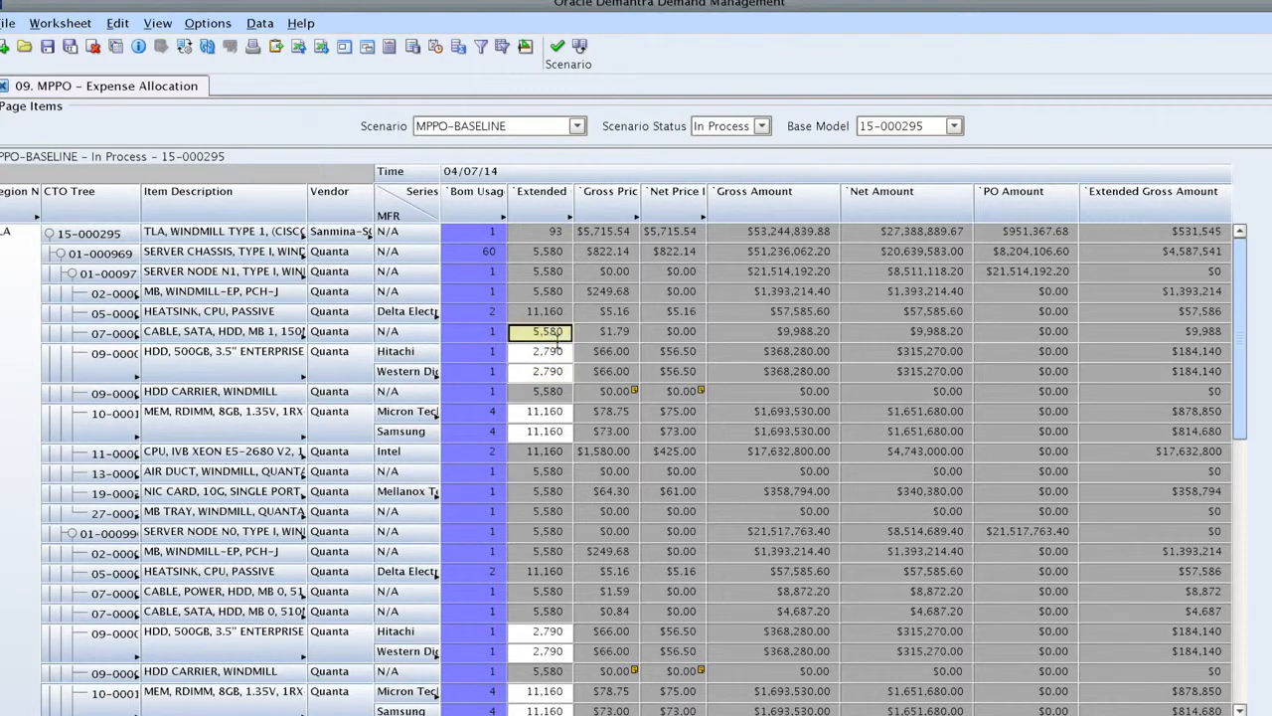
click(558, 370)
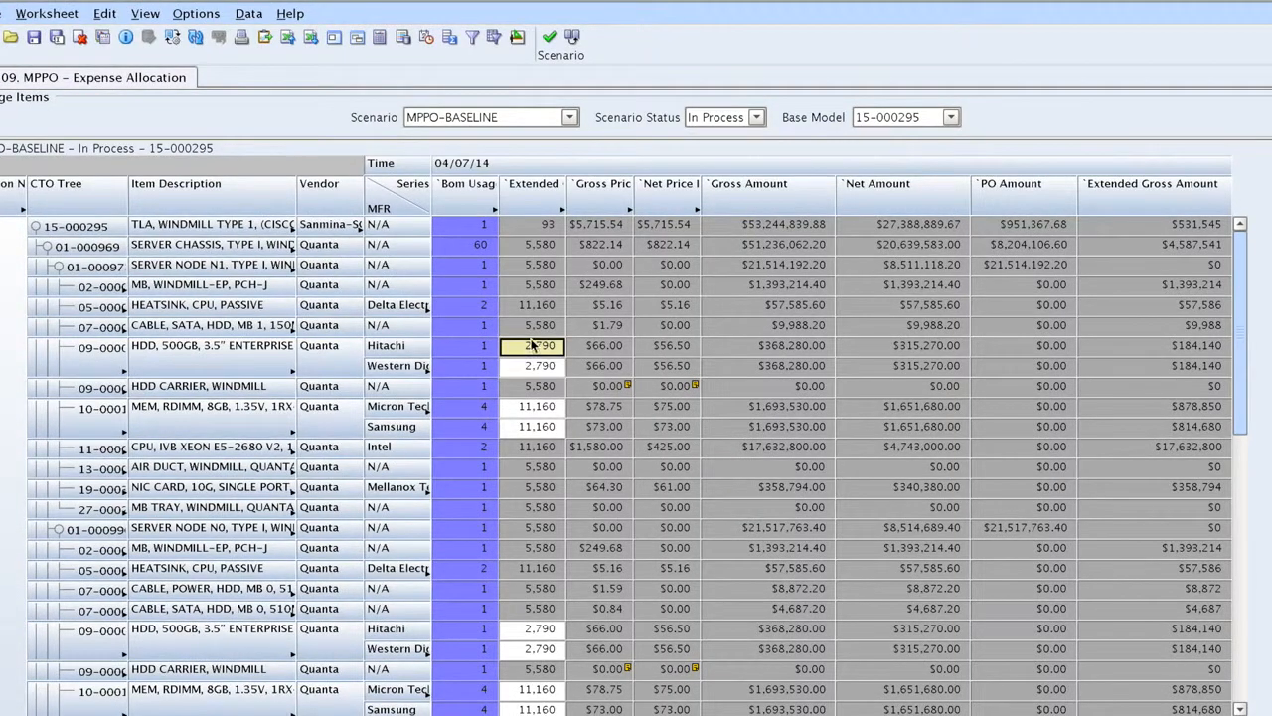
double_click(555, 352)
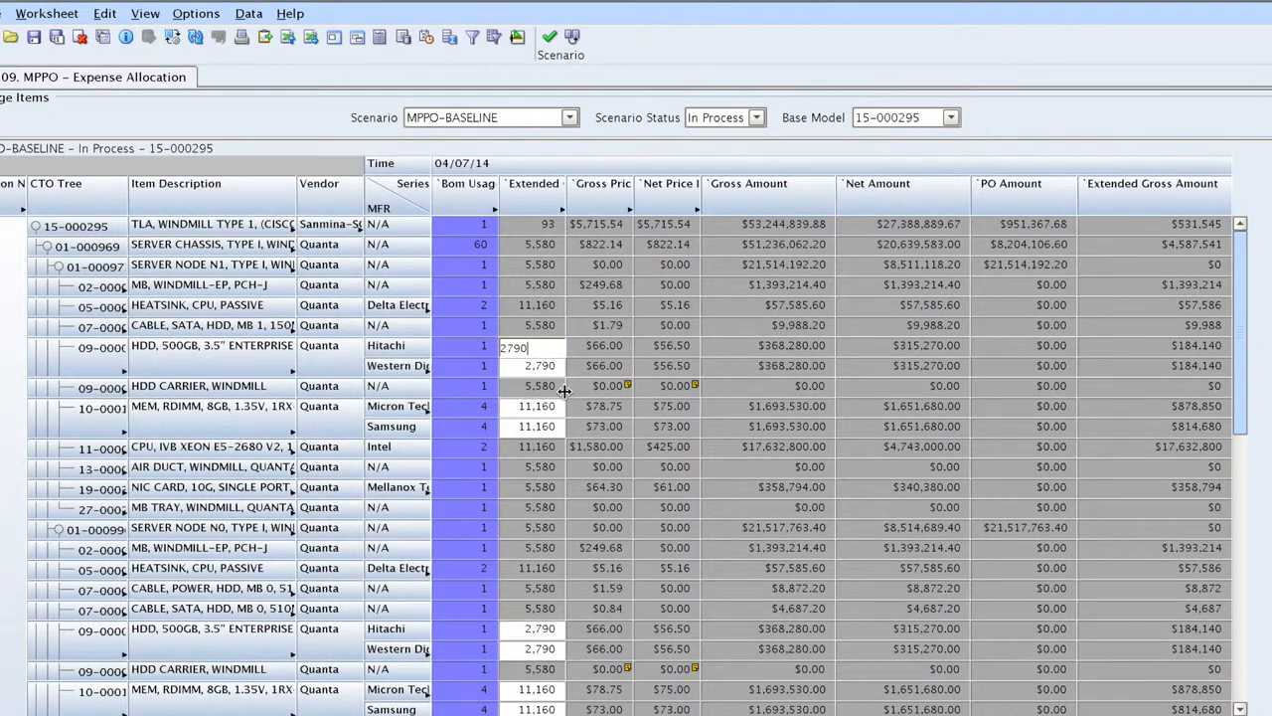
key(Return)
text(5580)
key(Return)
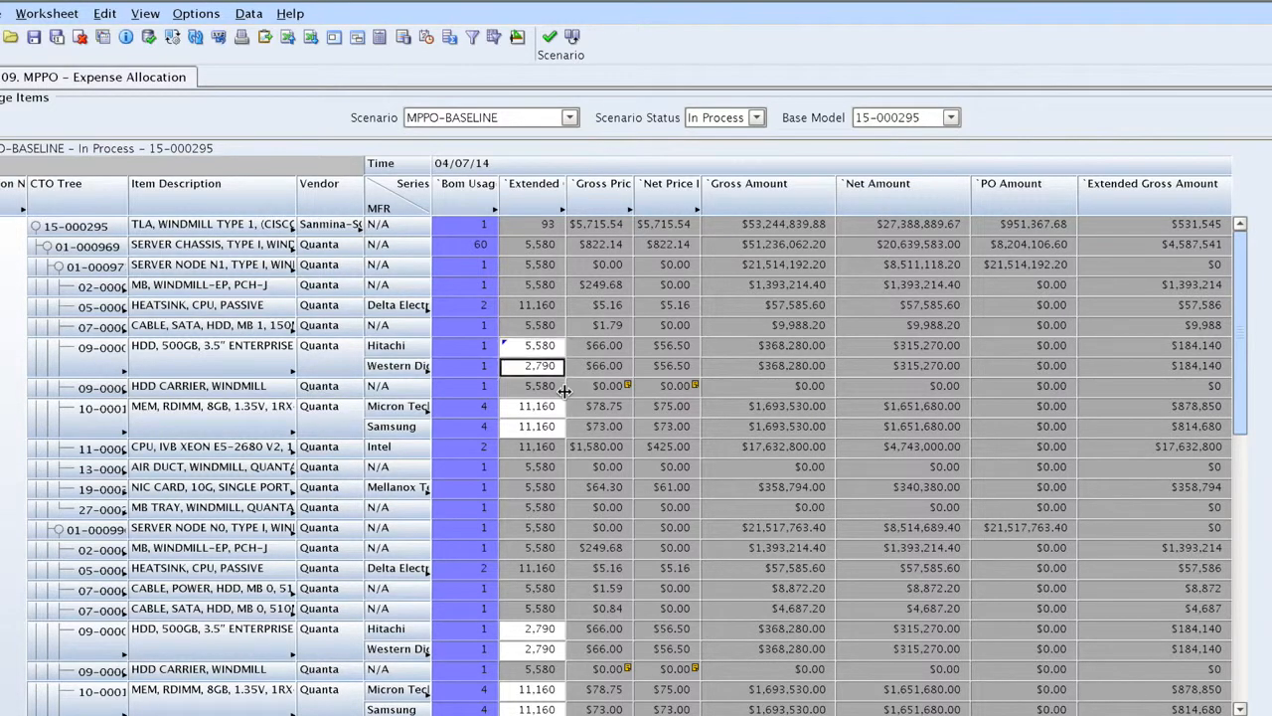
text(0)
key(Up)
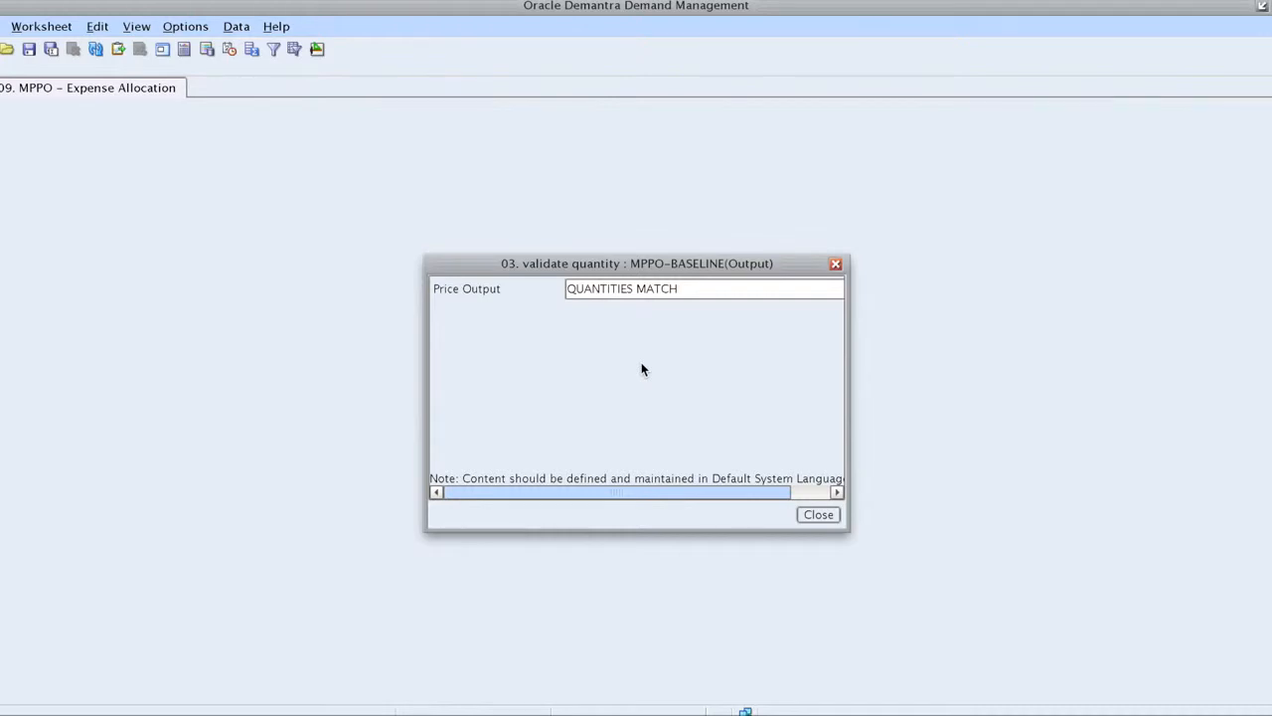
click(820, 514)
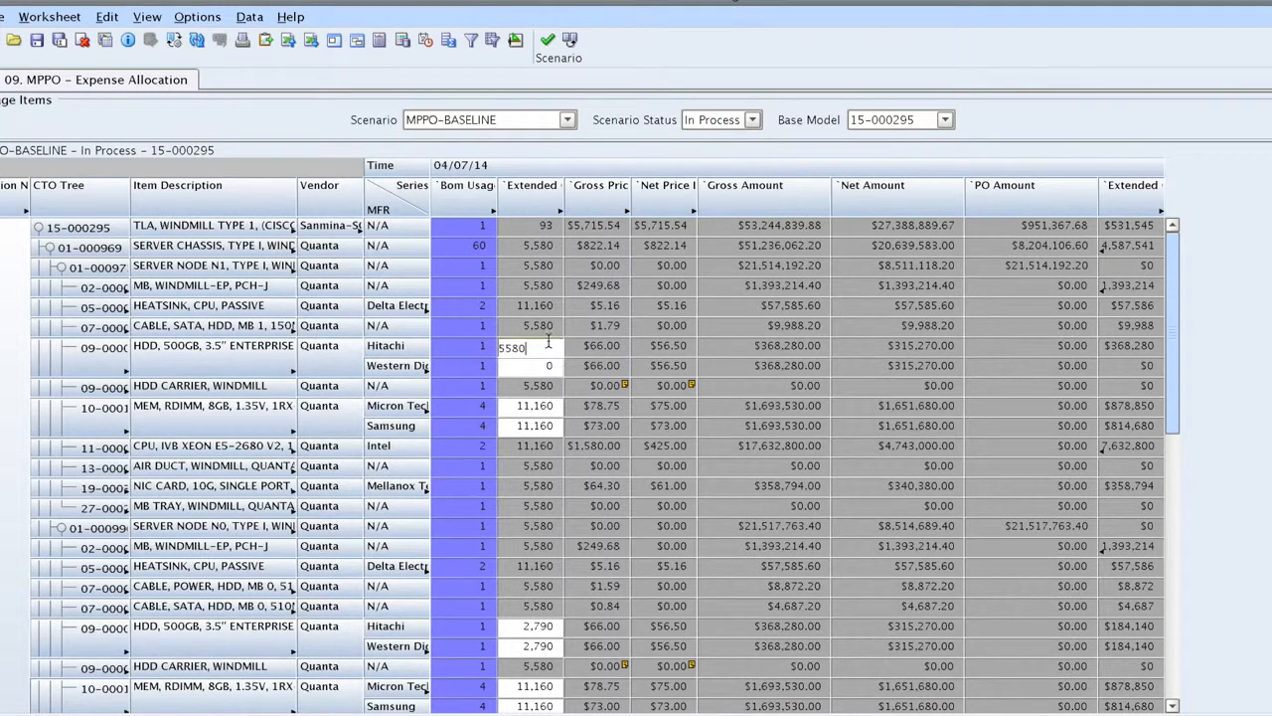
- Change Hitachi's extended quantity for the first 500GB HDD to 6000, save the data, and close the quantity validation output
click(543, 366)
click(544, 345)
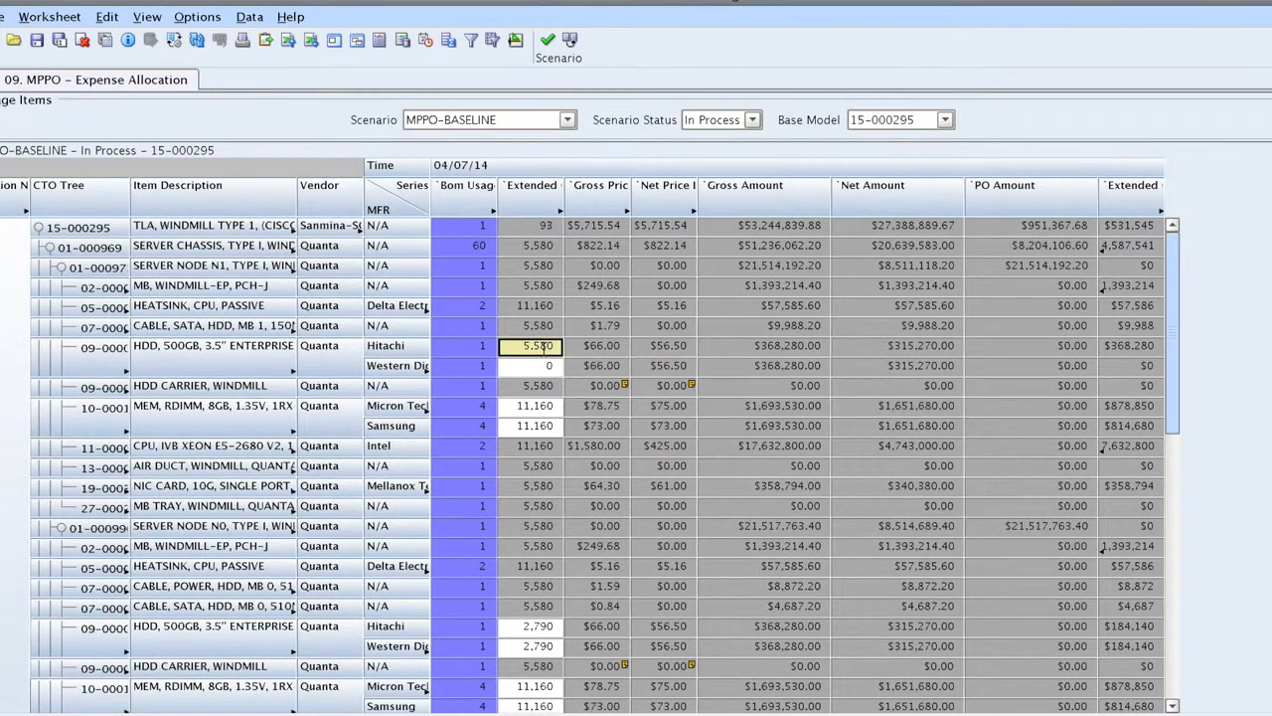
text(6000)
key(Return)
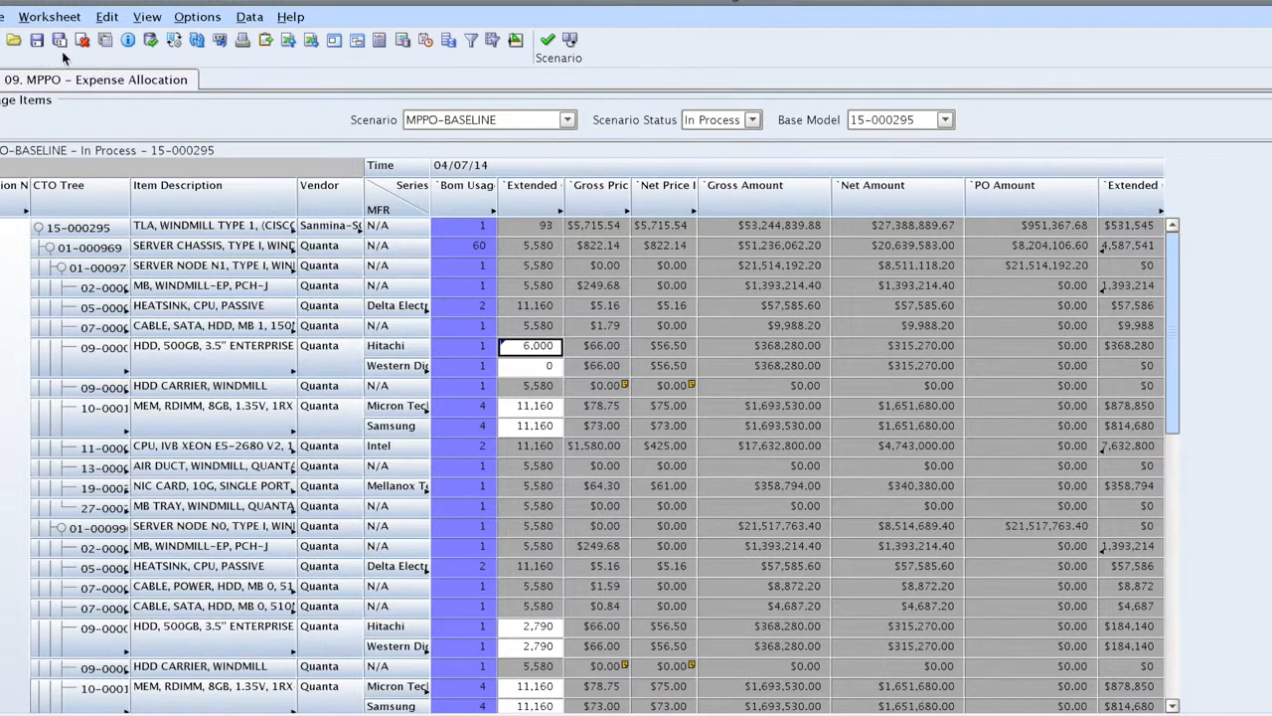
click(150, 42)
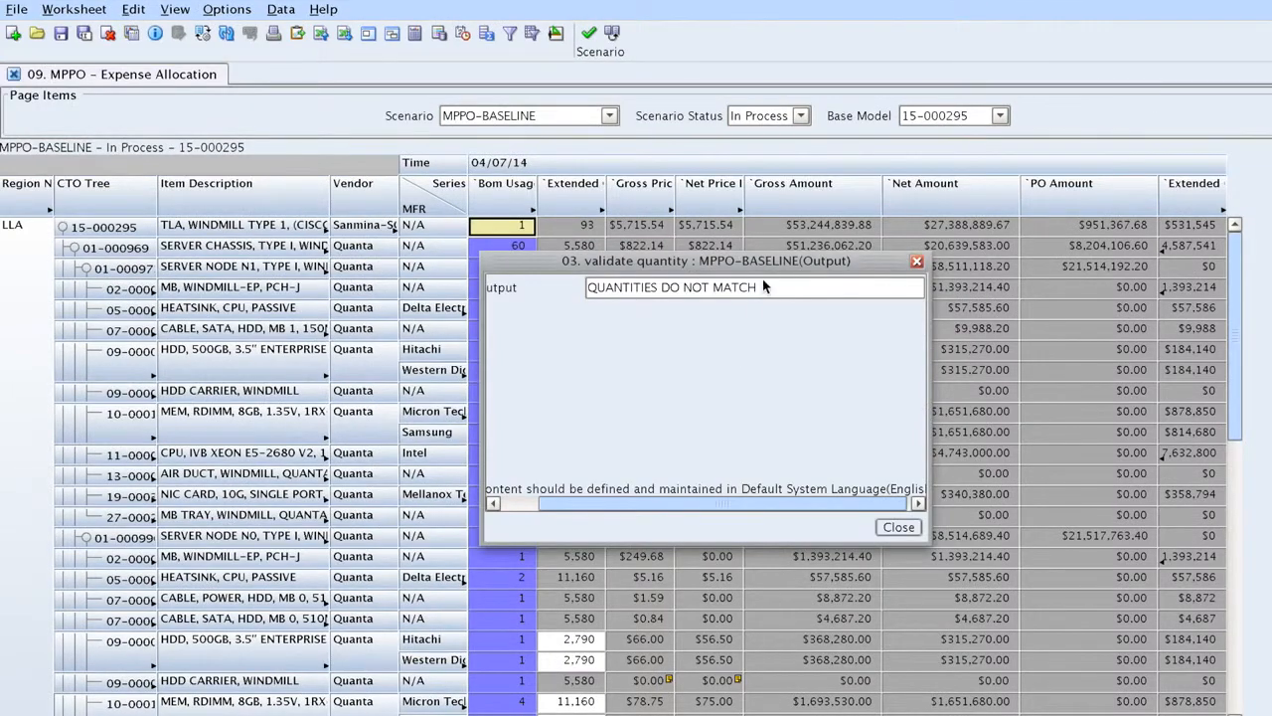
click(901, 531)
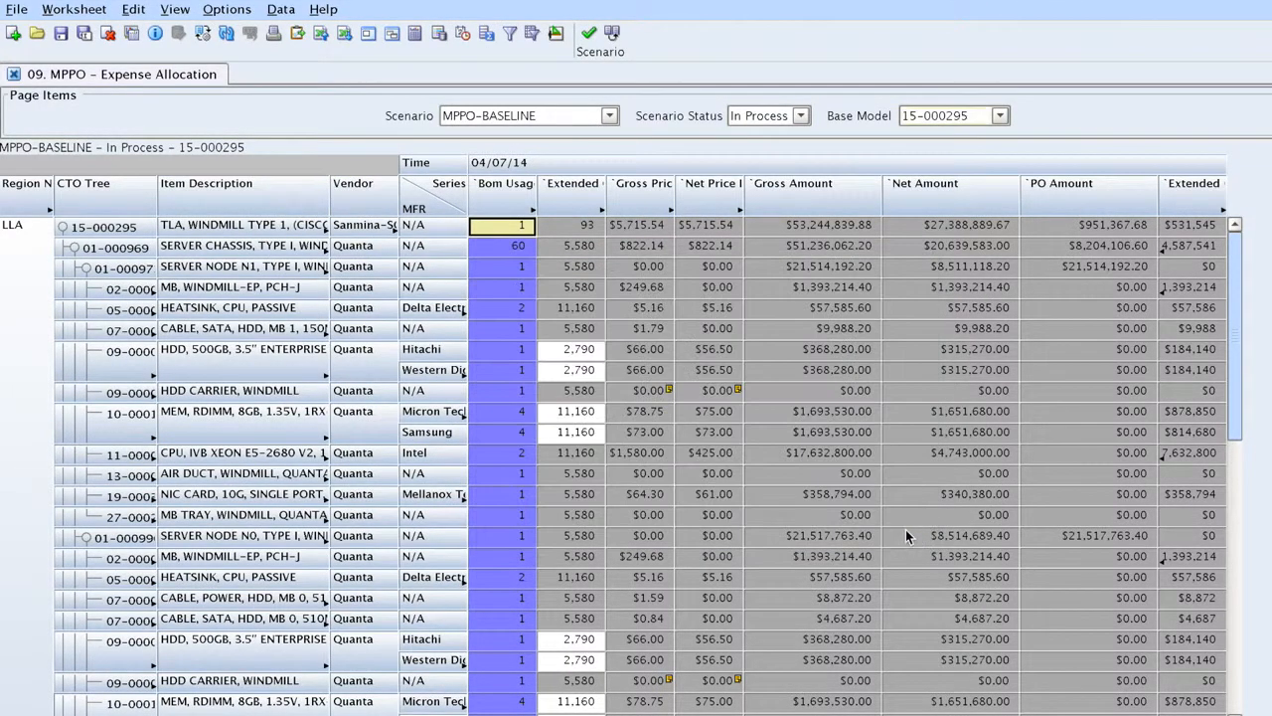
- Copy the MPPO-BASELINE scenario to a new scenario named DEMO_COPY
click(648, 369)
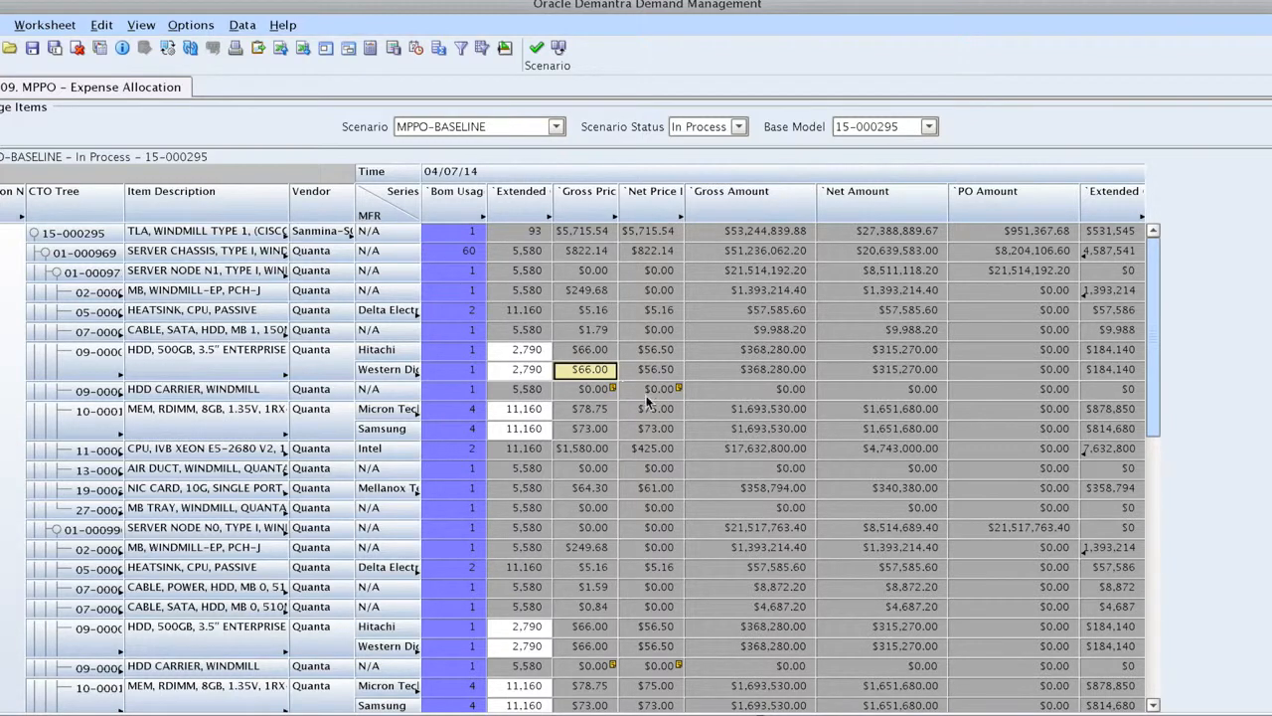
click(560, 52)
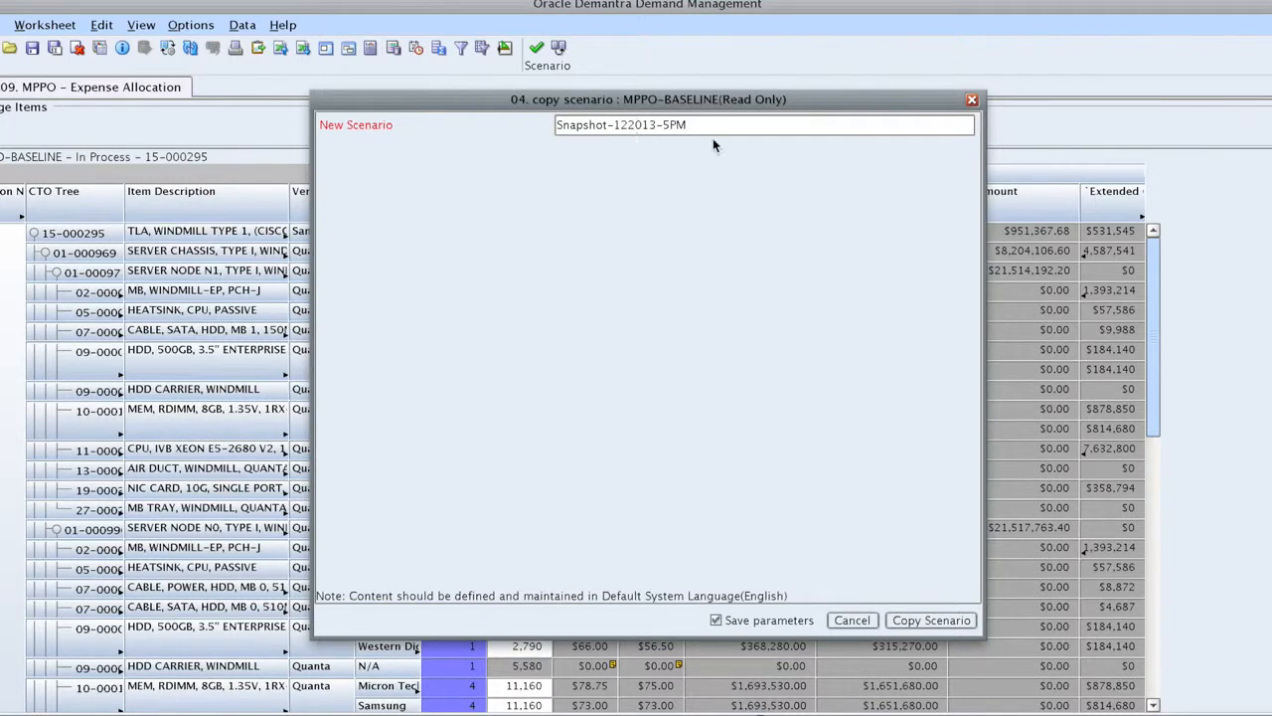
drag(708, 125, 558, 124)
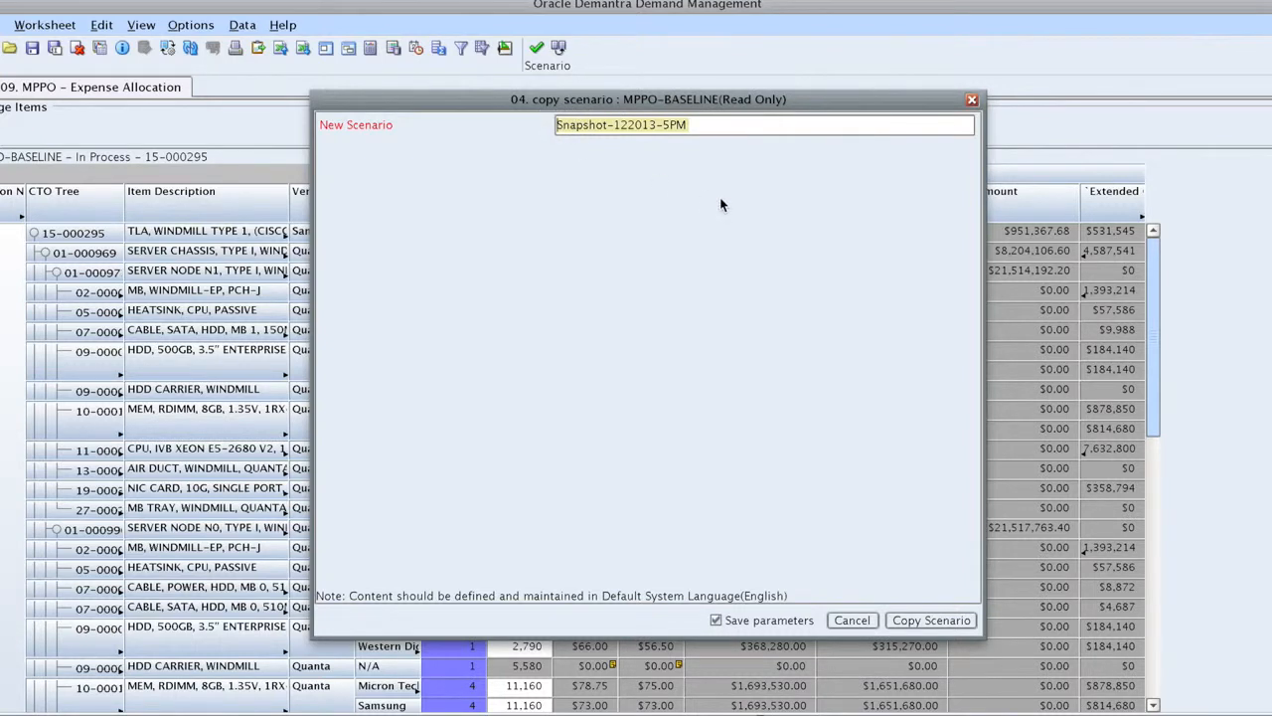
text(DEMO_COPY)
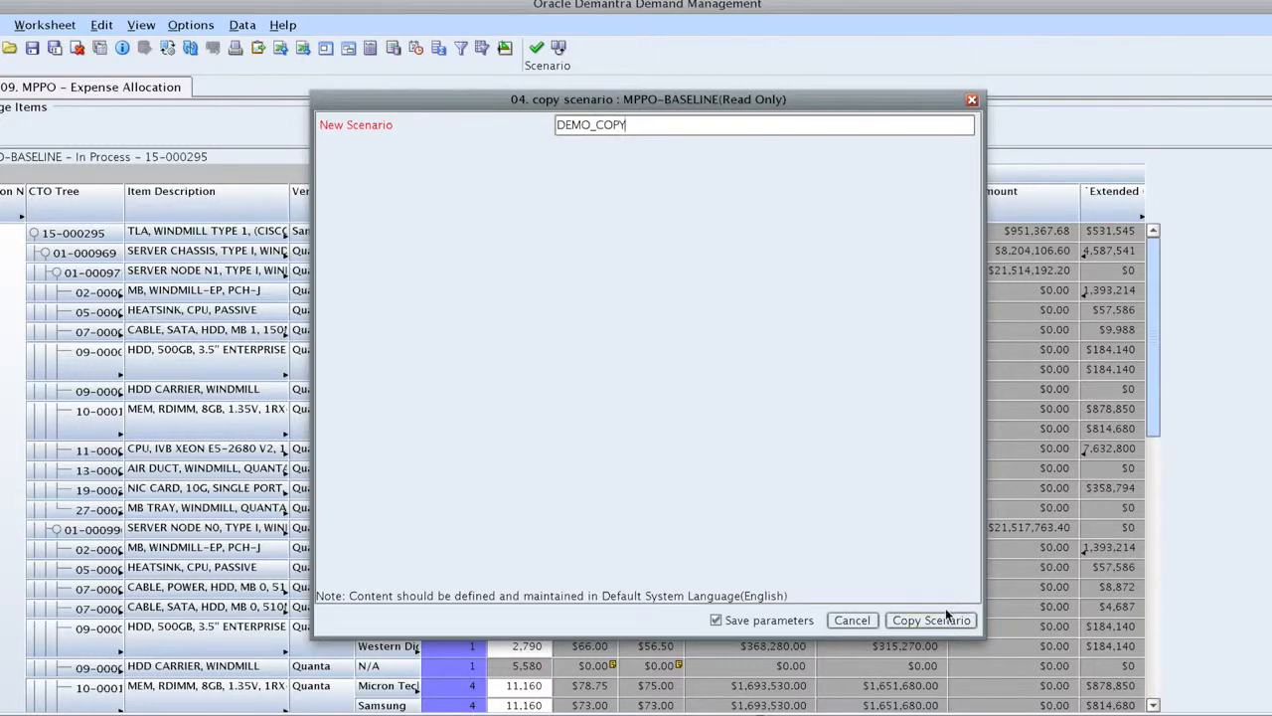
click(922, 615)
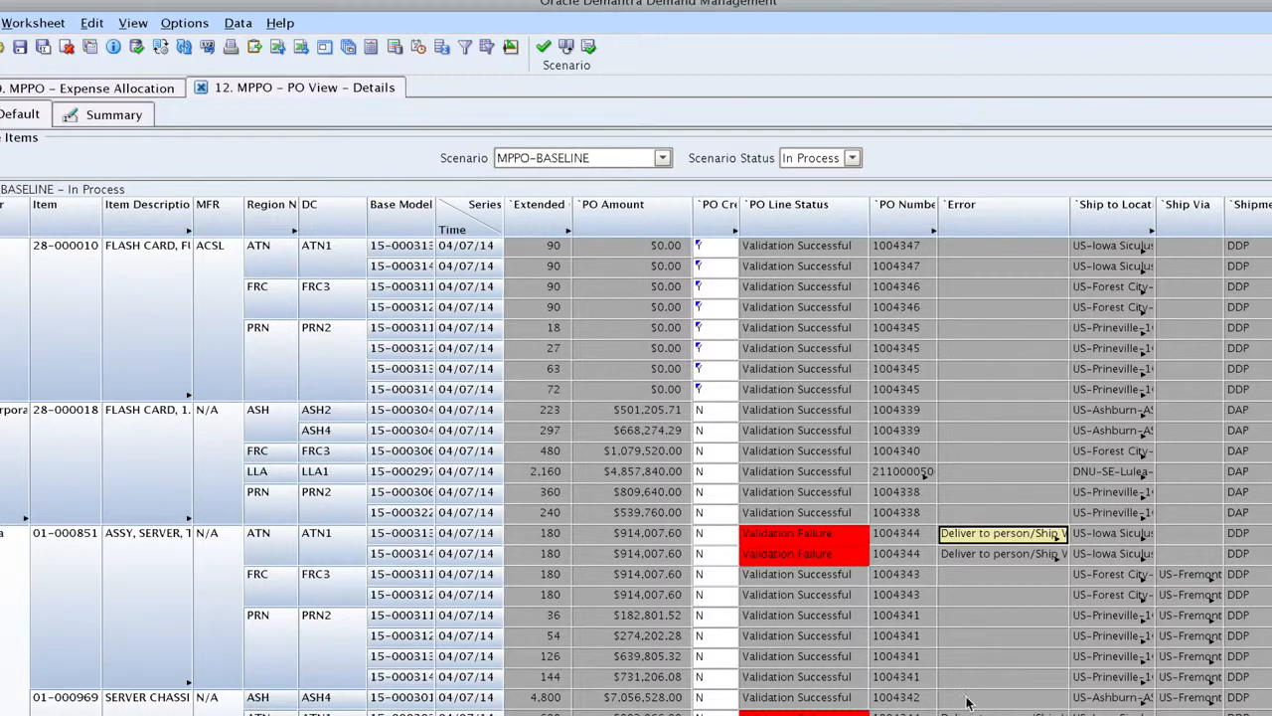
- Review the shipping, payment, asset location and line reference columns in the 12. MPPO - PO View - Details worksheet
scroll(1128, 700, right, 5)
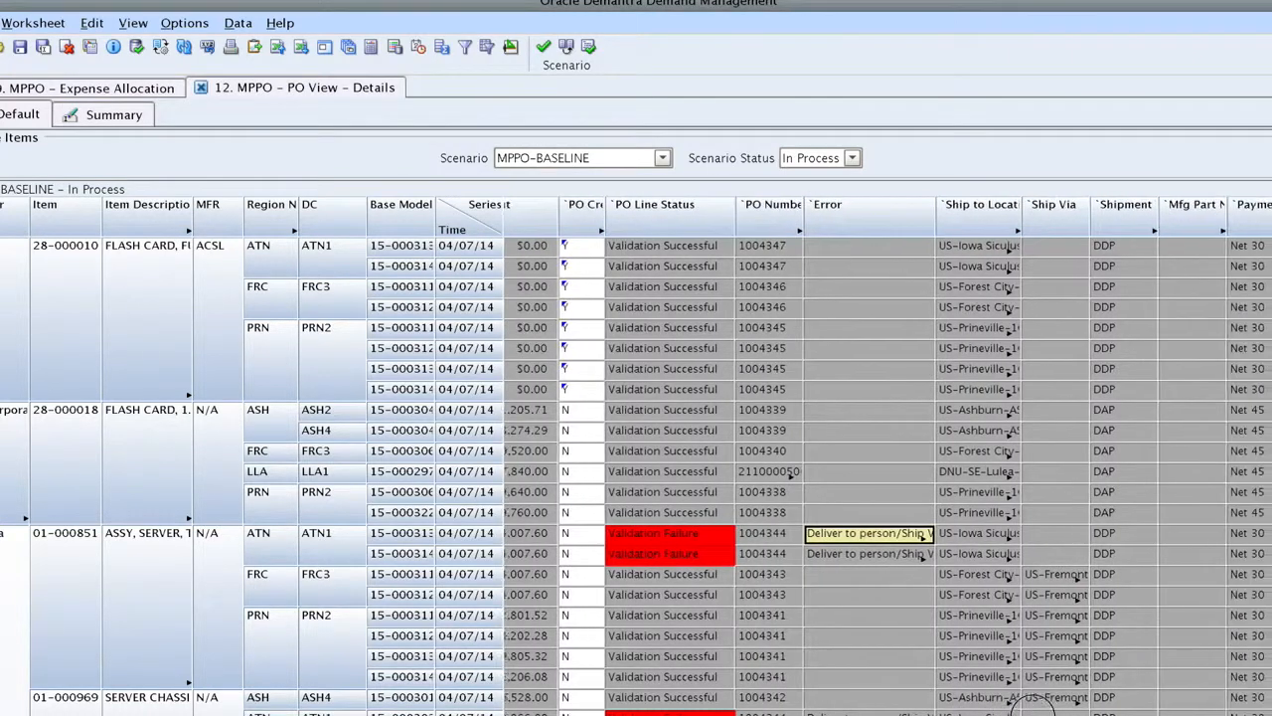
drag(1128, 700, 1222, 705)
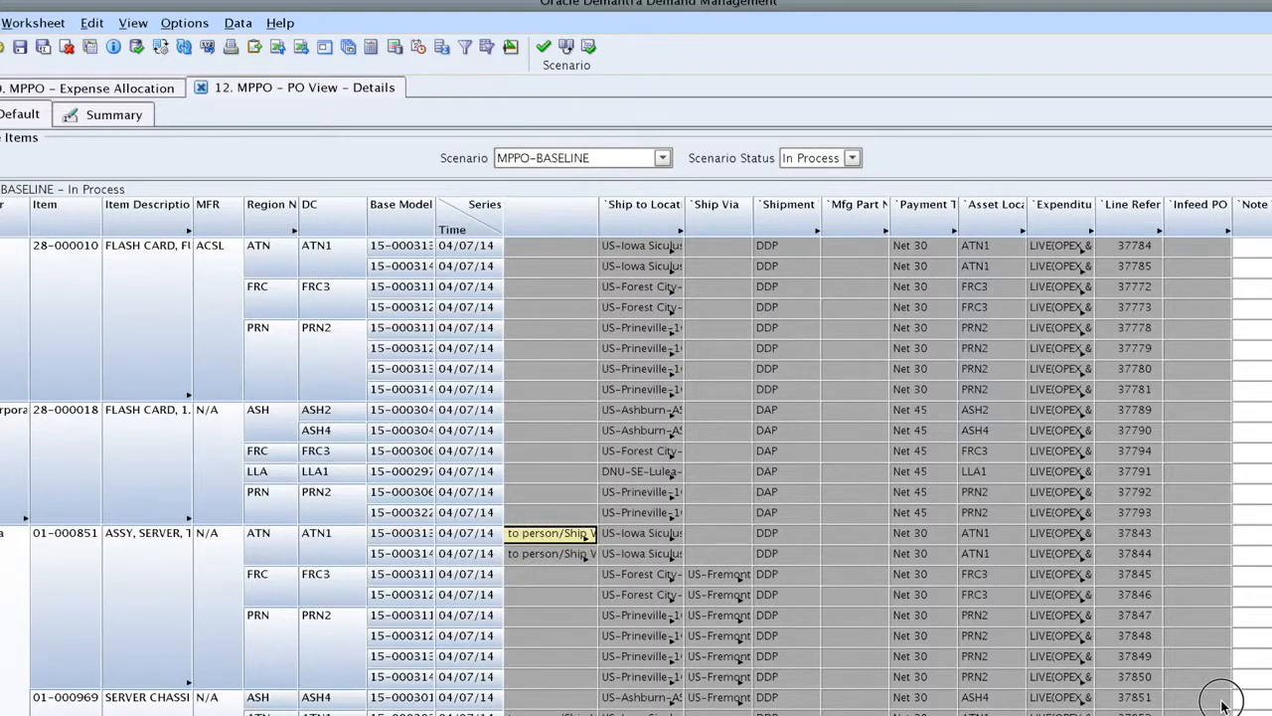
drag(1223, 706, 899, 704)
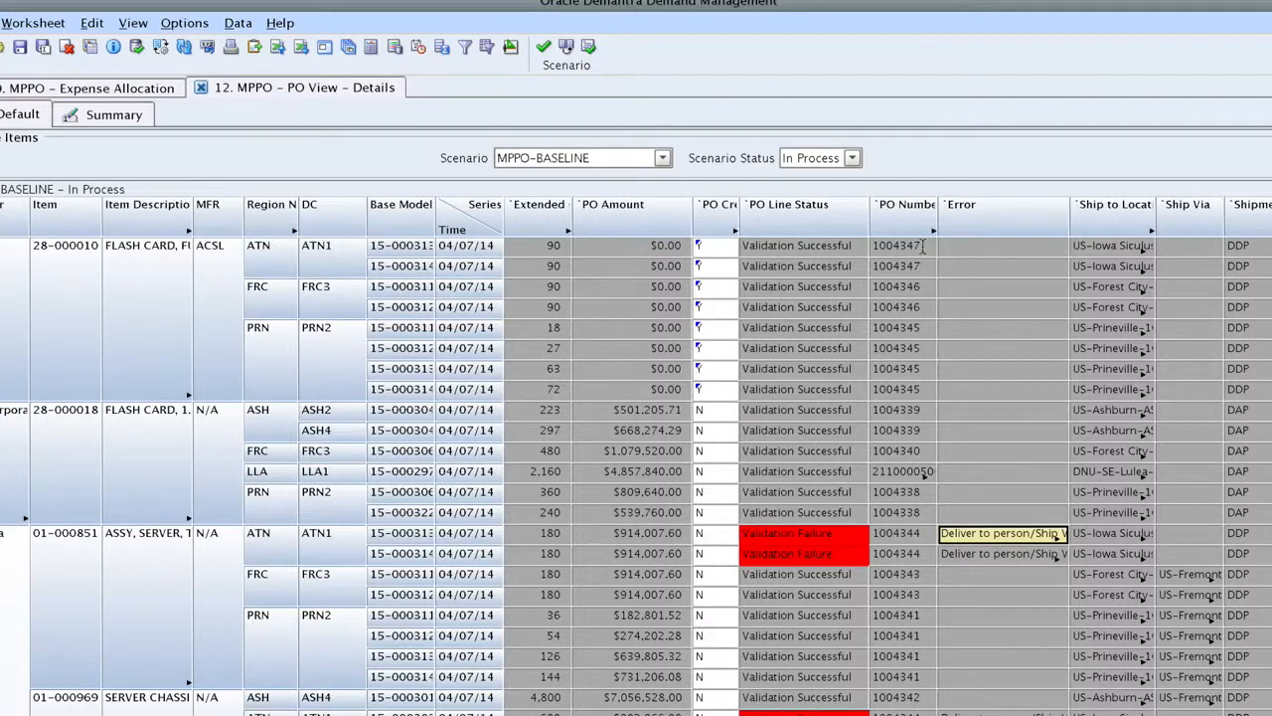
- Examine the PO numbers of the flash card lines and the validation failures on the ATN1 lines of item 01-000851
drag(923, 246, 920, 359)
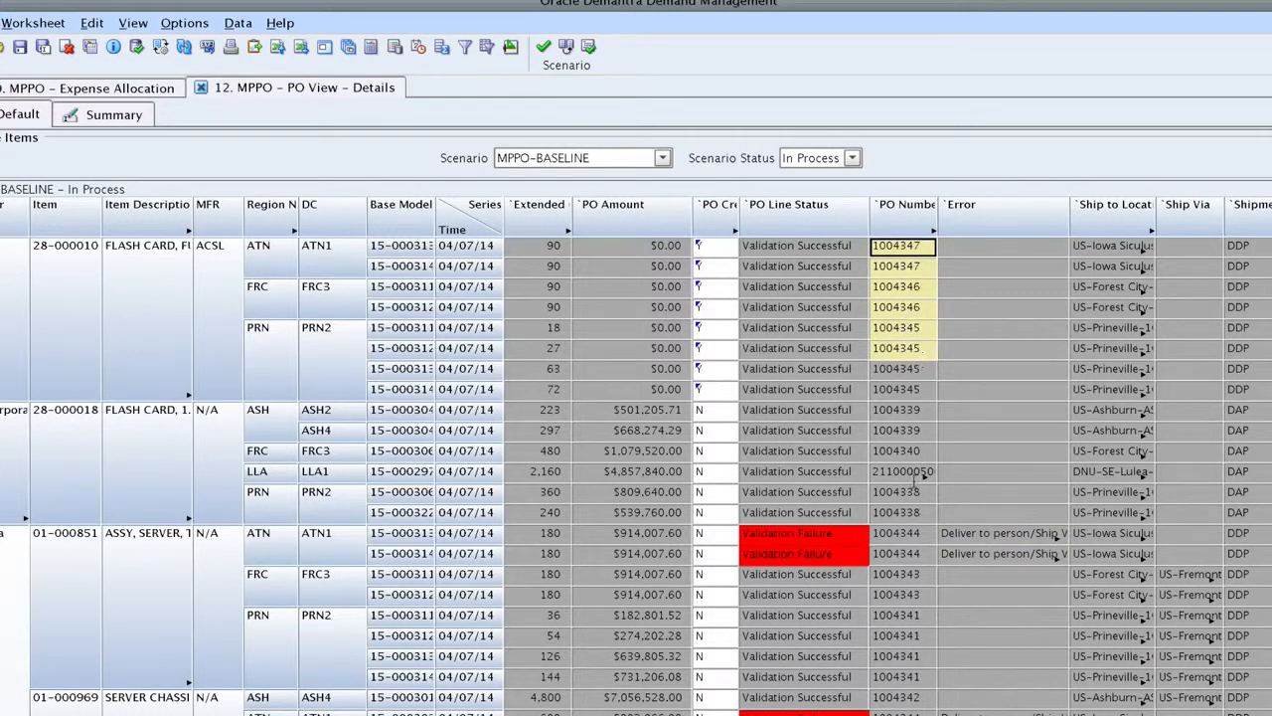
click(844, 535)
click(844, 555)
click(847, 537)
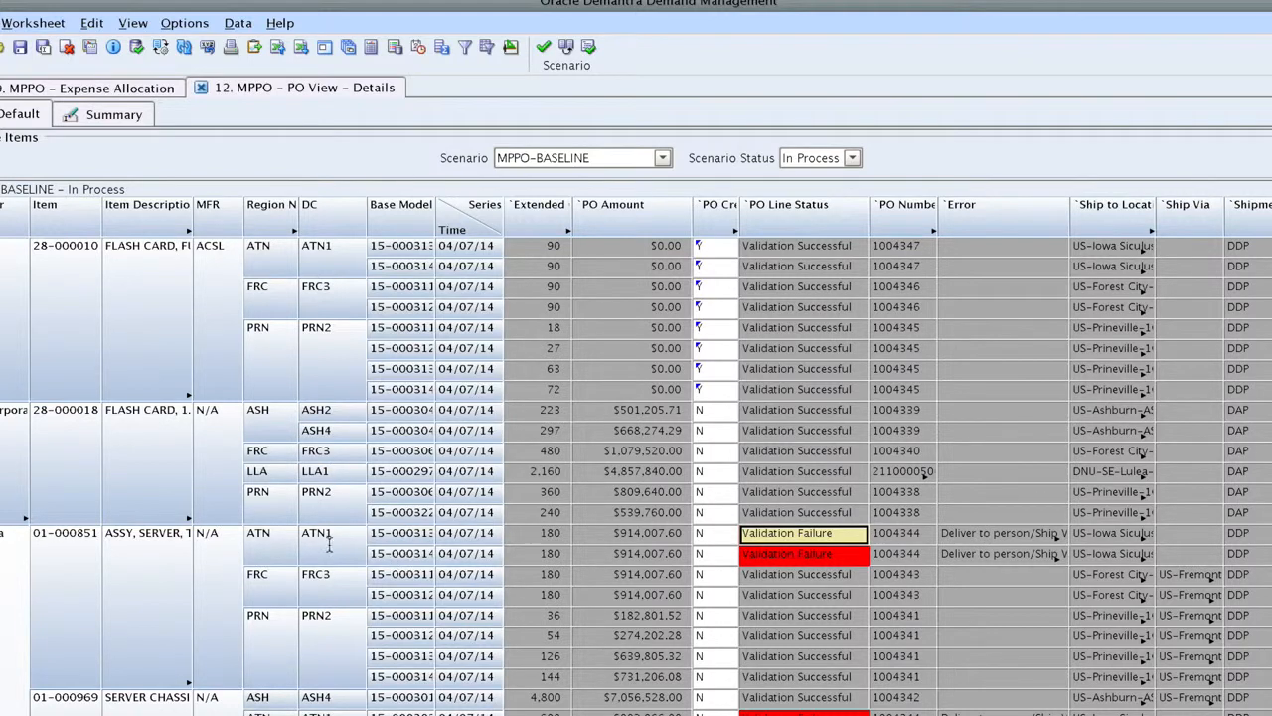
click(537, 534)
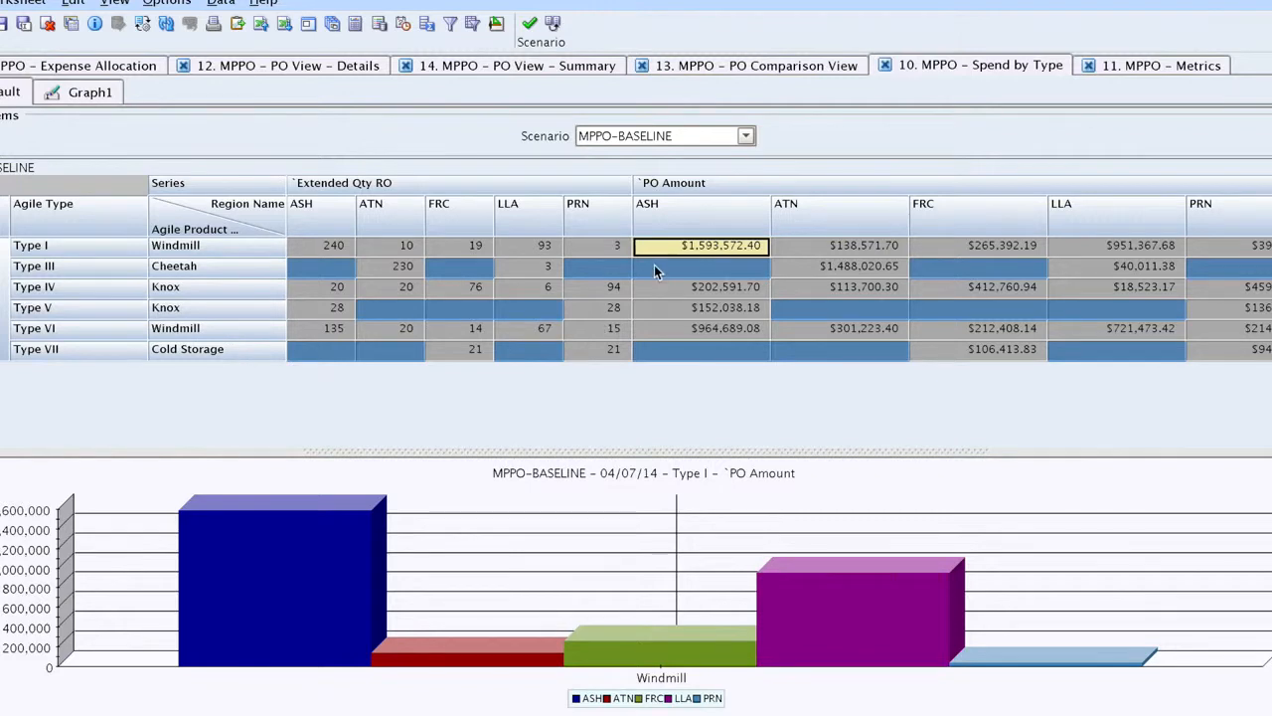
- Compare the spend by type of scenario Snapshot-121713-10AM with MPPO-BASELINE, and chart the baseline's Type VI Windmill PO amounts
click(688, 126)
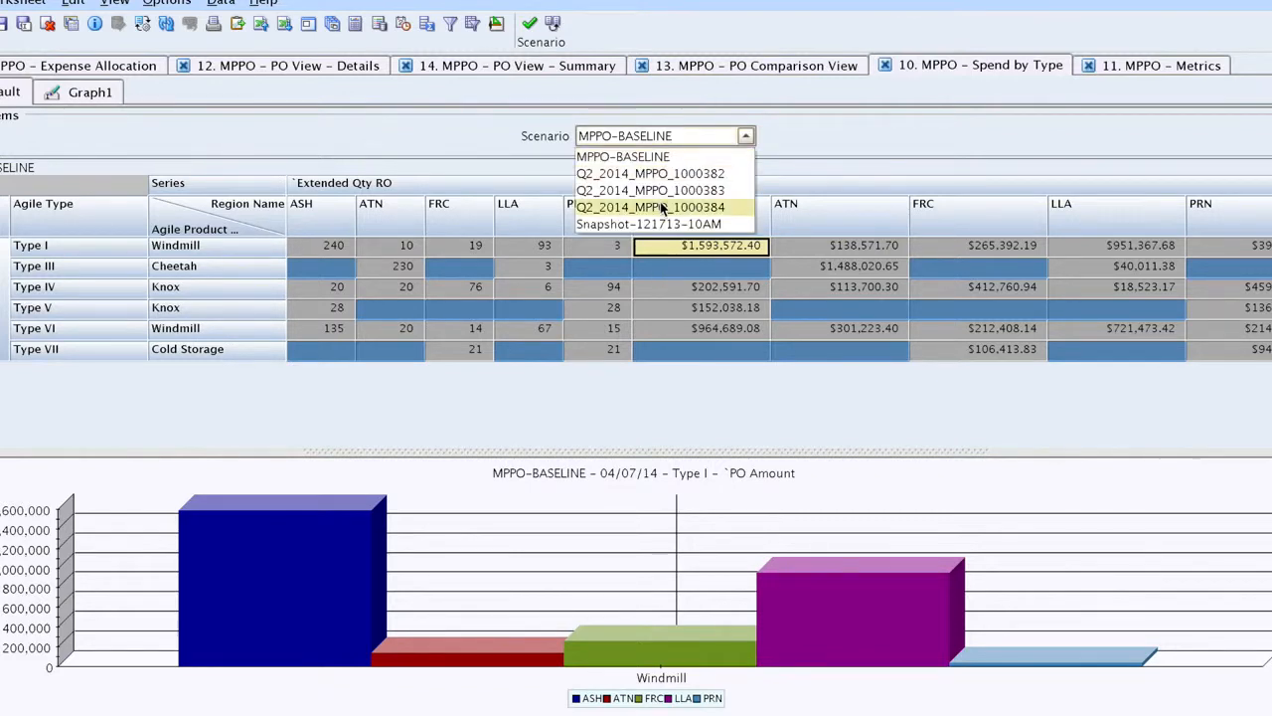
click(675, 226)
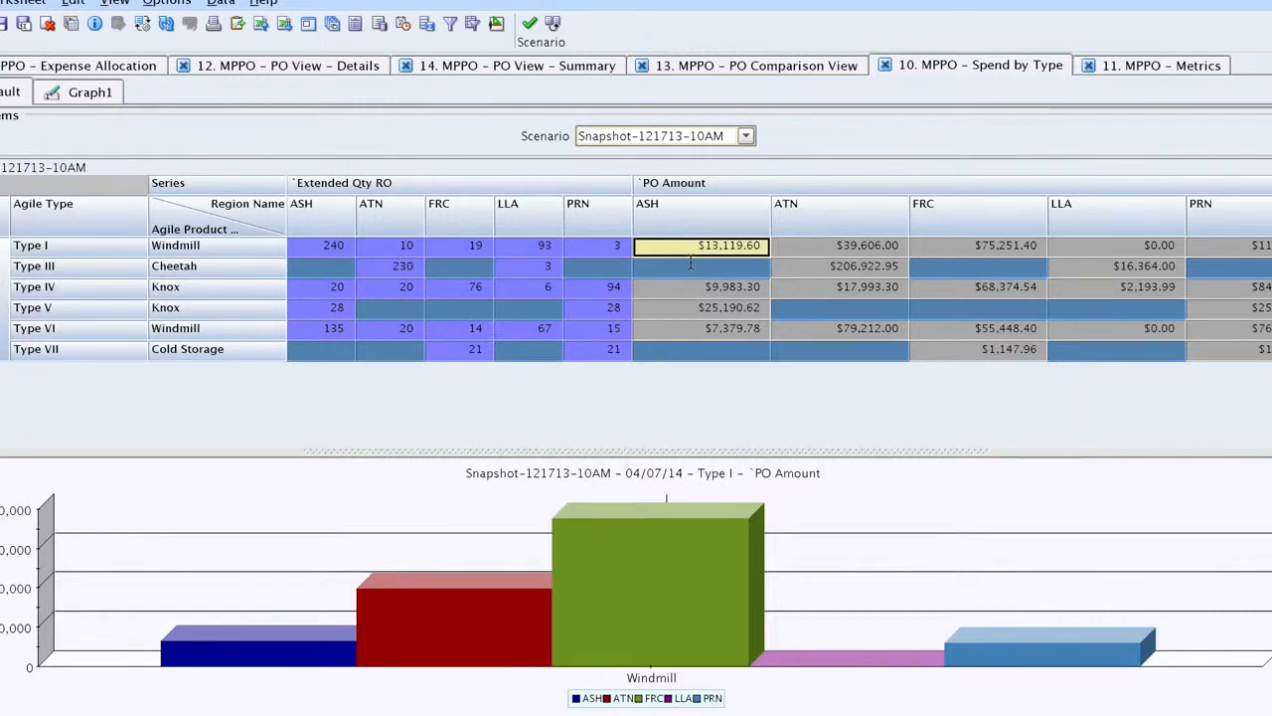
click(669, 136)
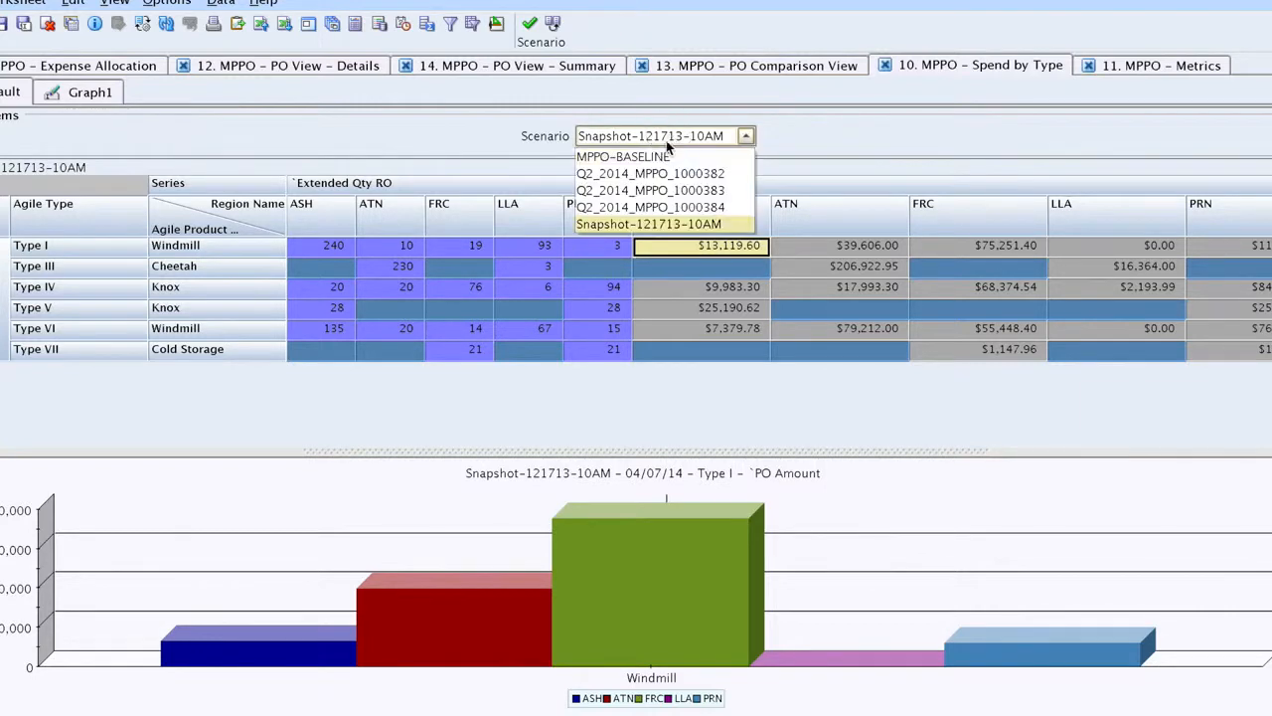
click(664, 157)
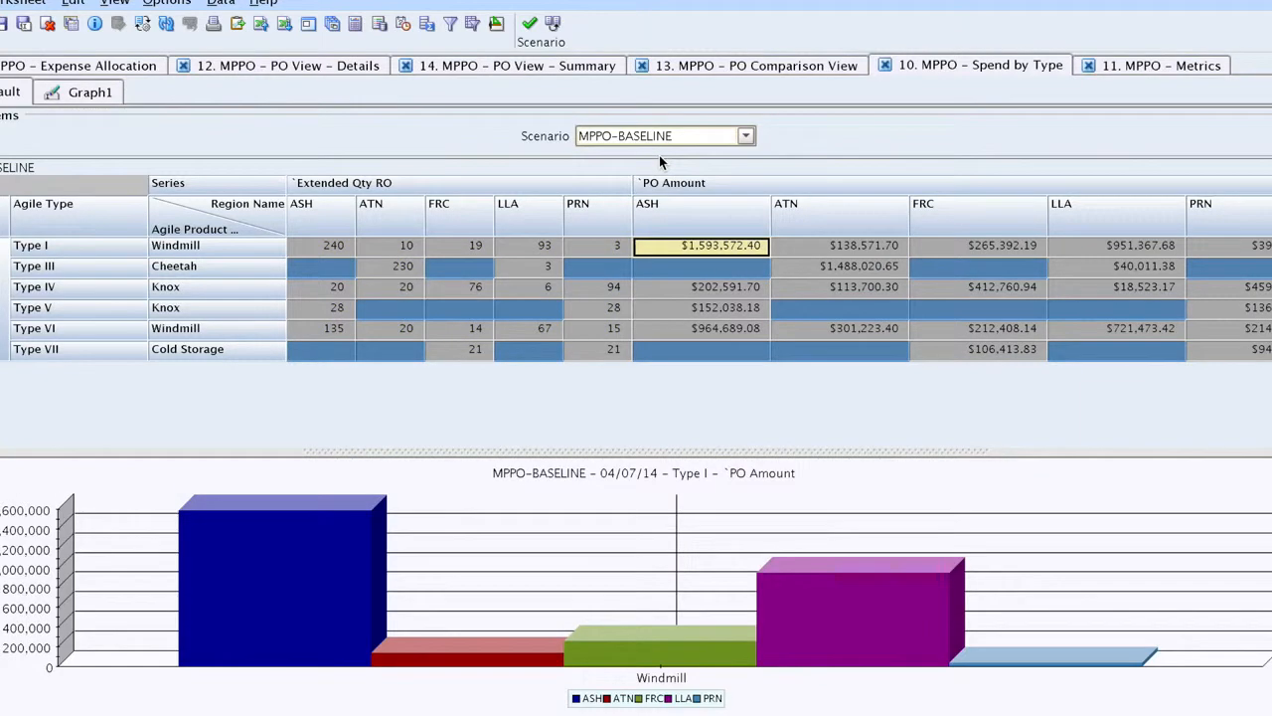
click(716, 328)
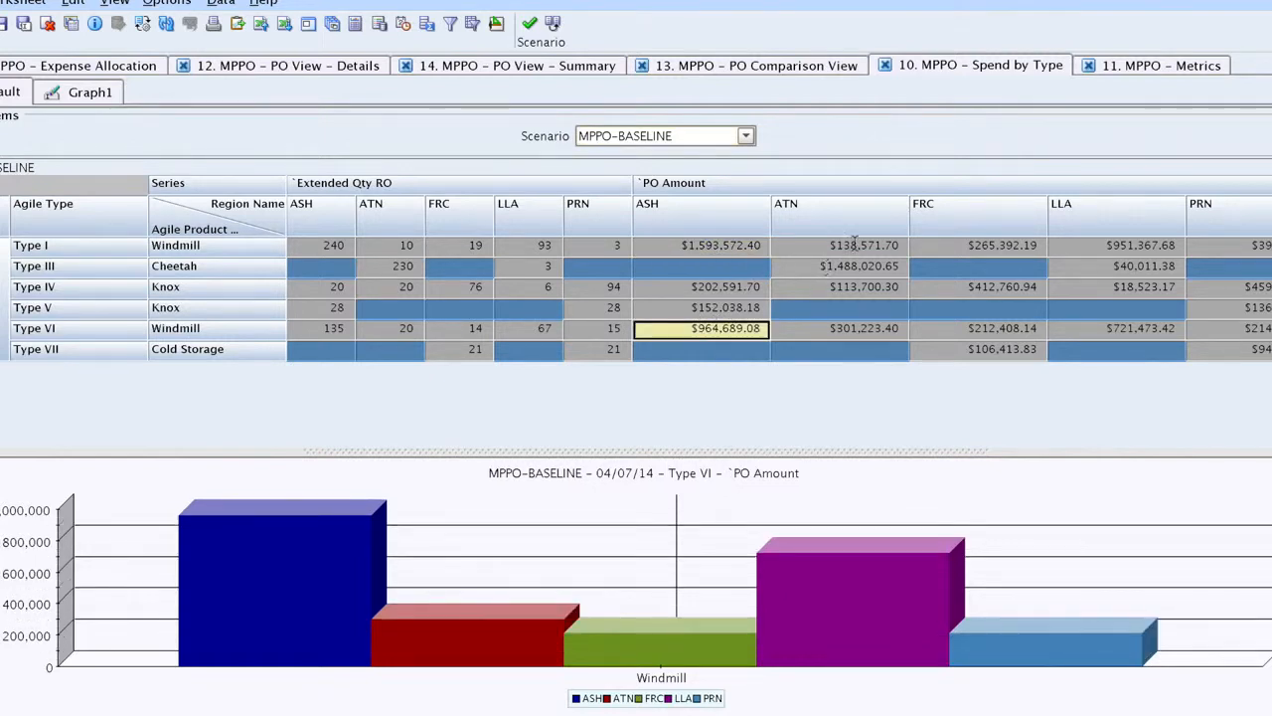
- Review the metric names and net amounts per unit of the Knox and Windmill items in the 11. MPPO - Metrics worksheet
click(1136, 67)
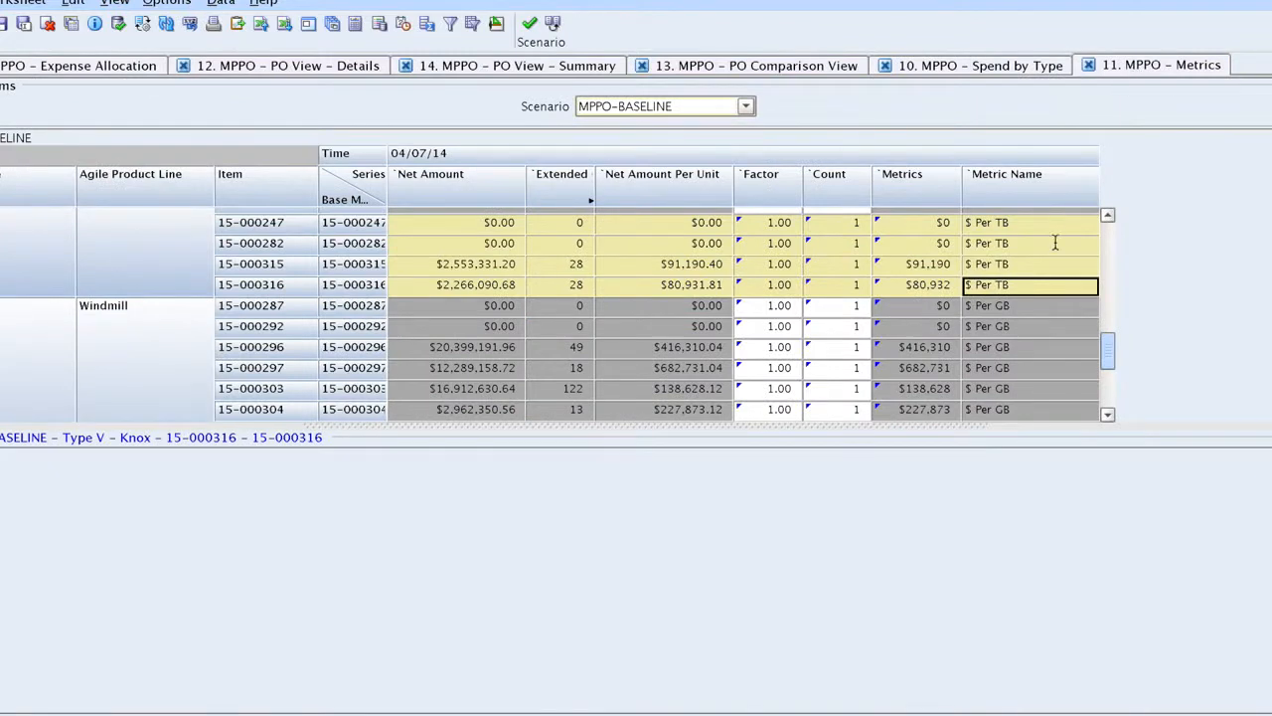
click(1029, 228)
click(1025, 266)
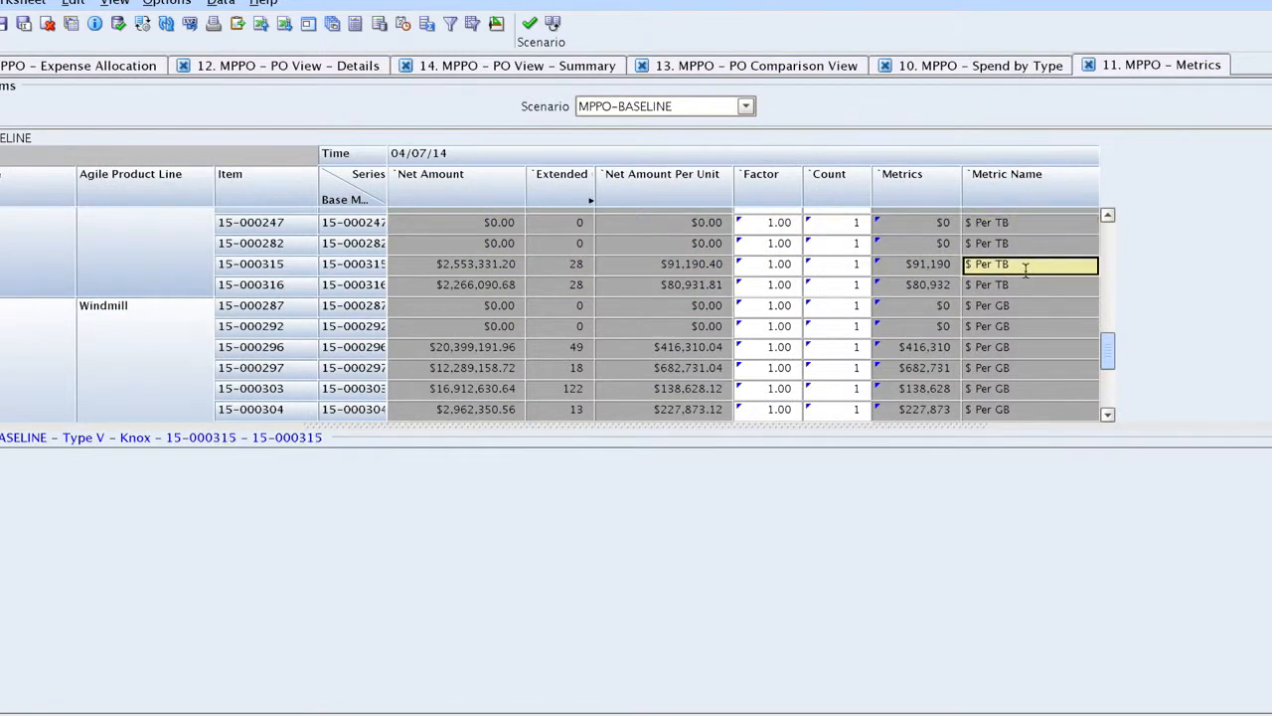
click(1025, 285)
scroll(1024, 298, down, 2)
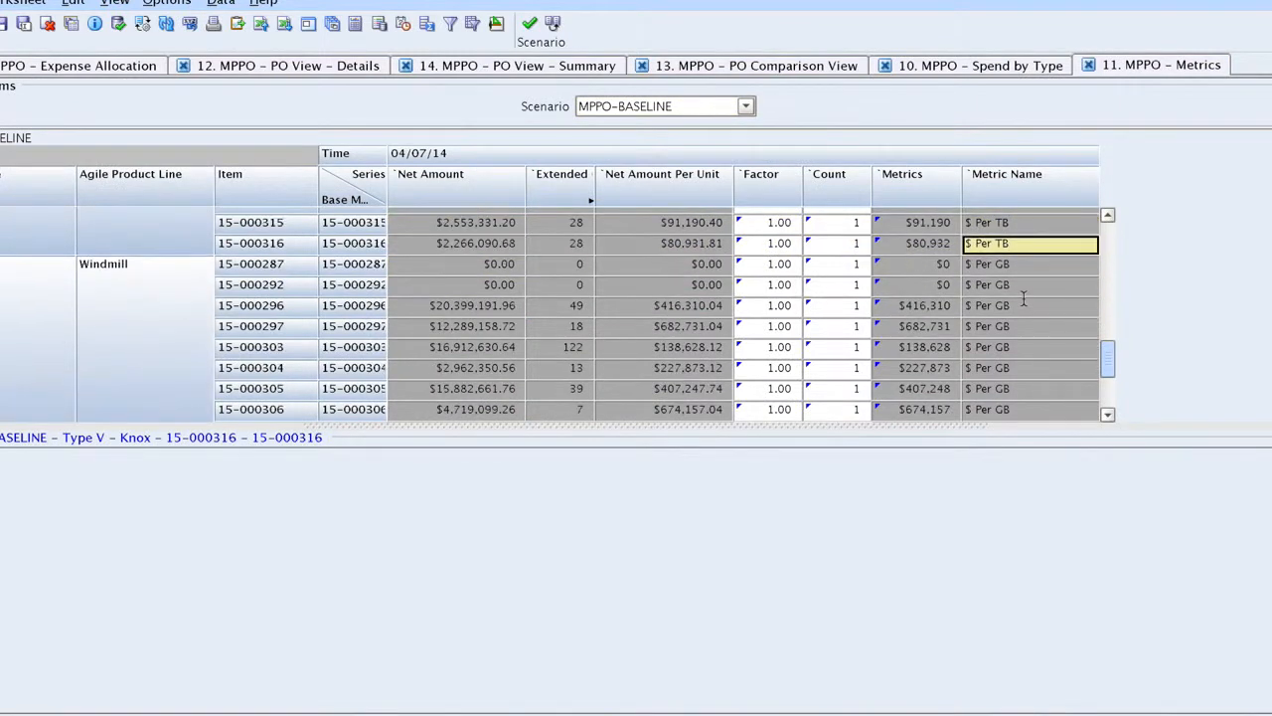
click(696, 263)
click(688, 324)
click(697, 370)
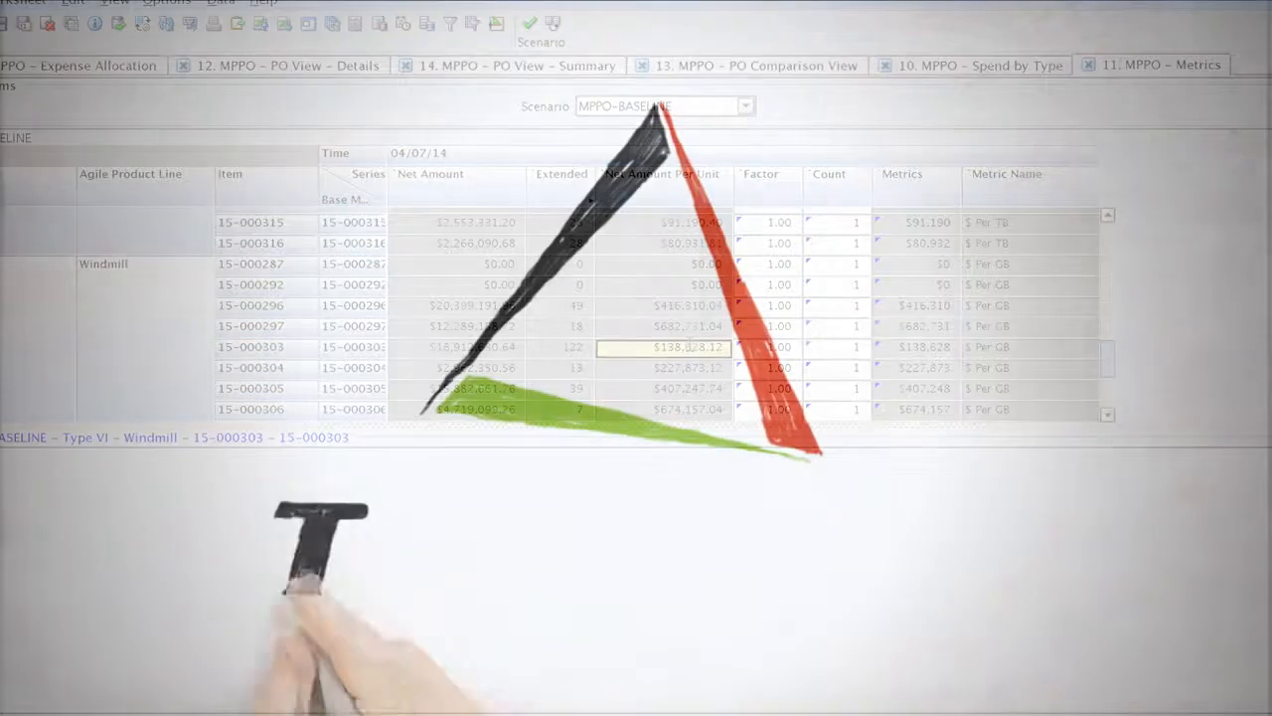